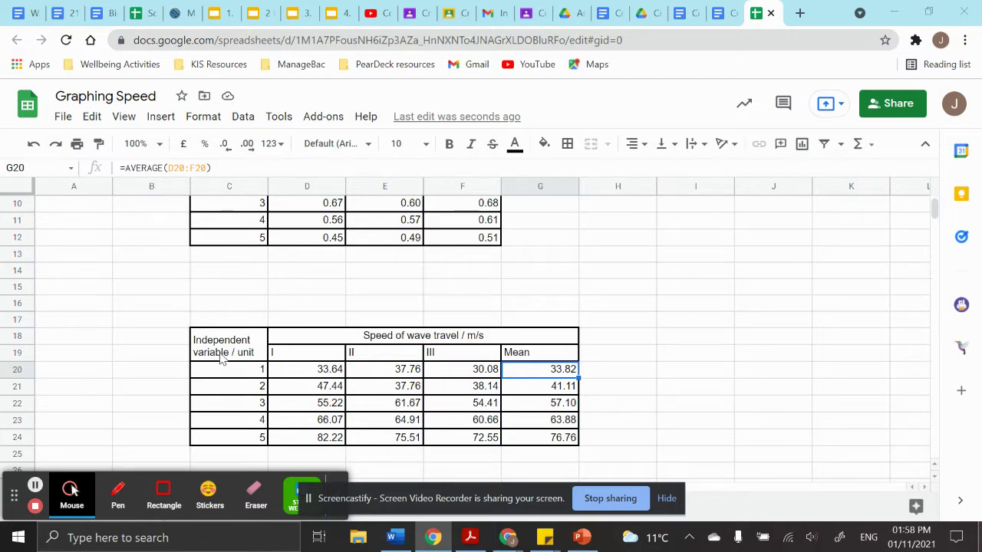
Link I20:I24 to the drop heights 1–5 by entering =C20 and filling it down.
{"action": "left_click", "coordinate": [689, 374]}
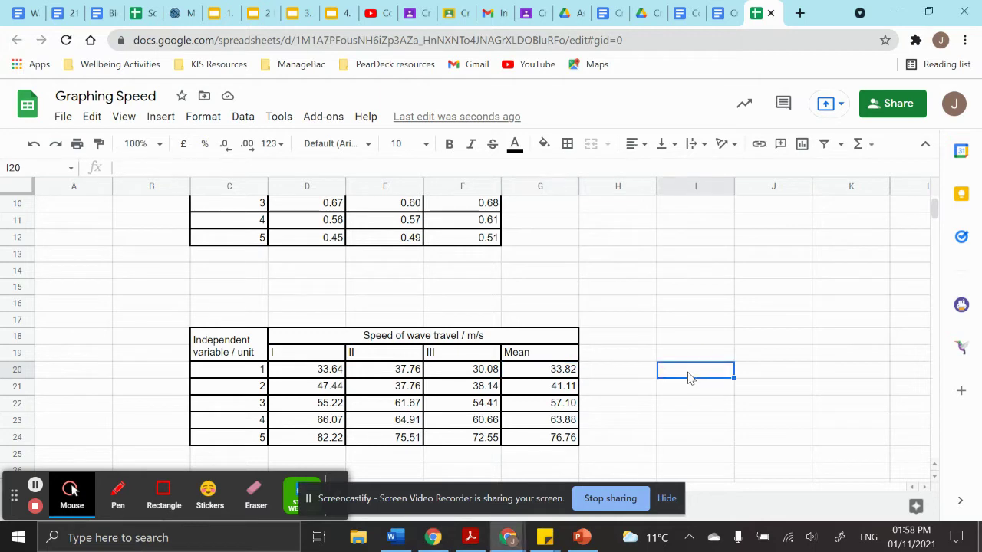
{"action": "type", "text": "="}
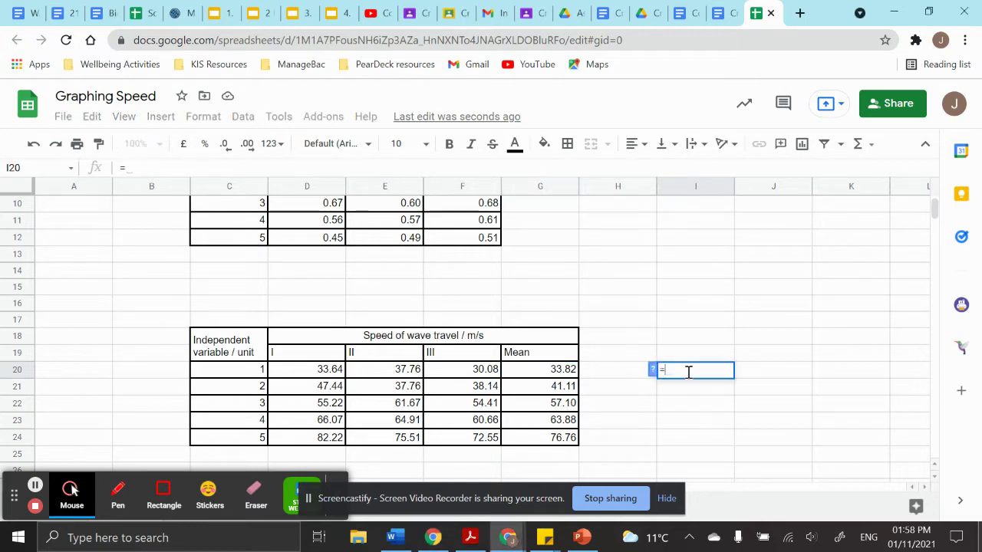
{"action": "left_click", "coordinate": [240, 376]}
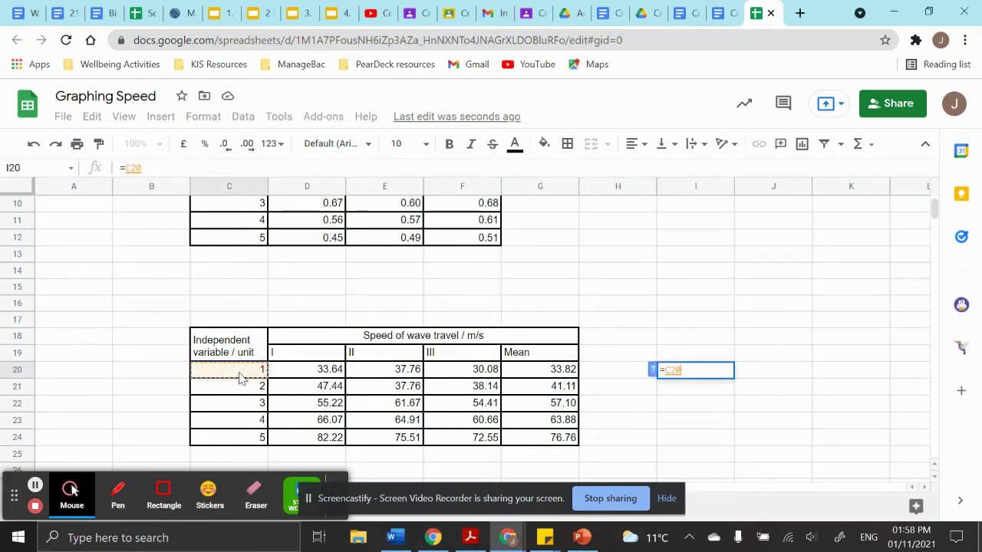
{"action": "key", "text": "Return"}
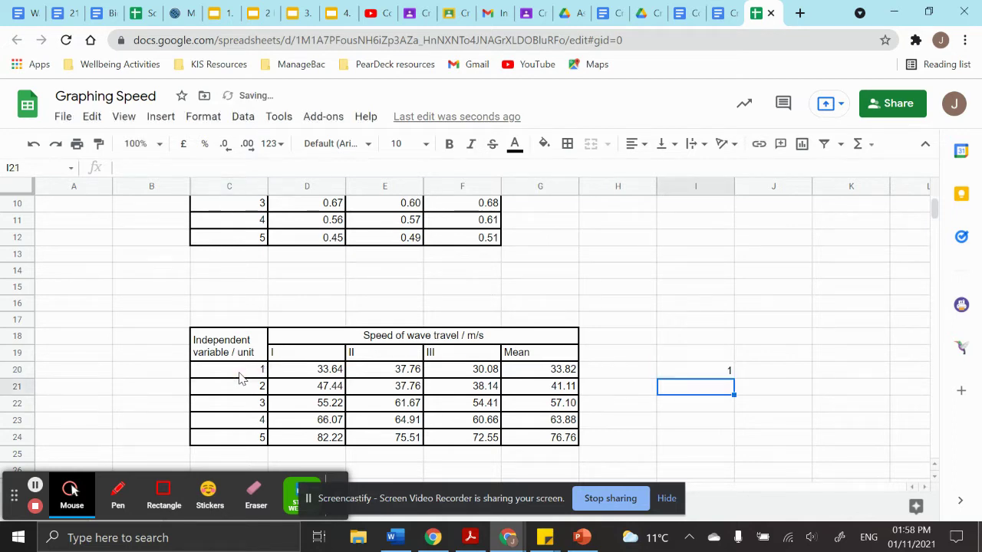
{"action": "left_click", "coordinate": [719, 373]}
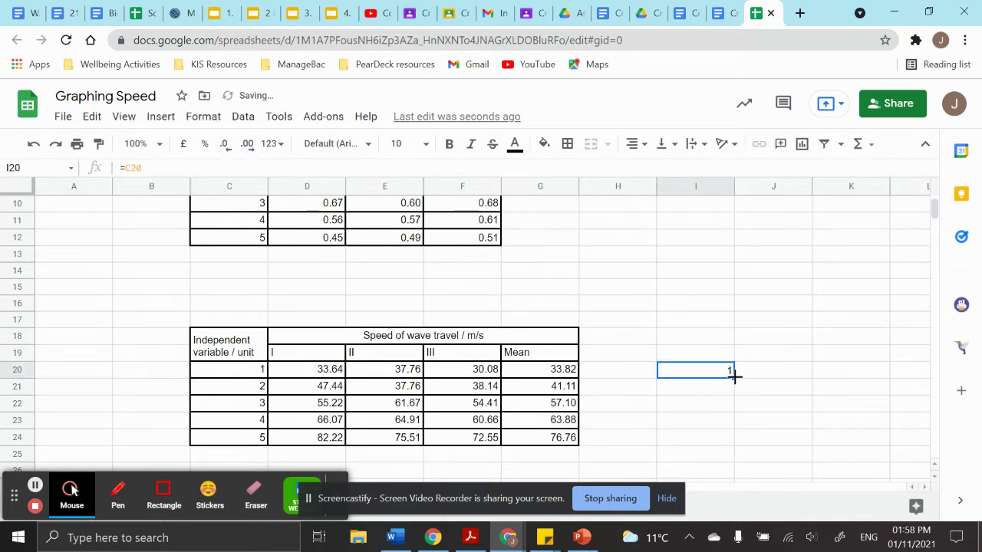
{"action": "left_click_drag", "start_coordinate": [734, 375], "coordinate": [735, 444]}
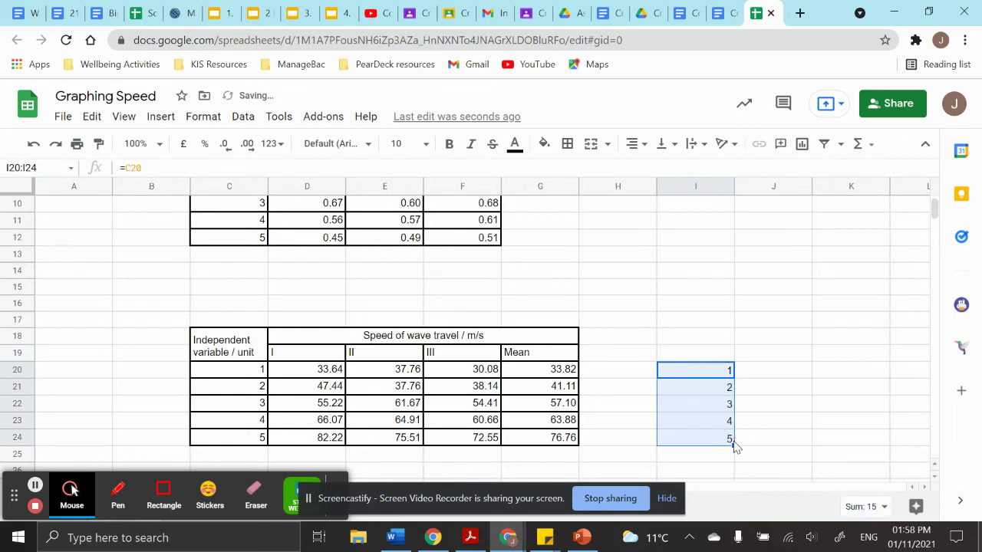
Link J20:J24 to the mean speeds with =G20, accepting the suggested auto-fill.
{"action": "left_click", "coordinate": [754, 376]}
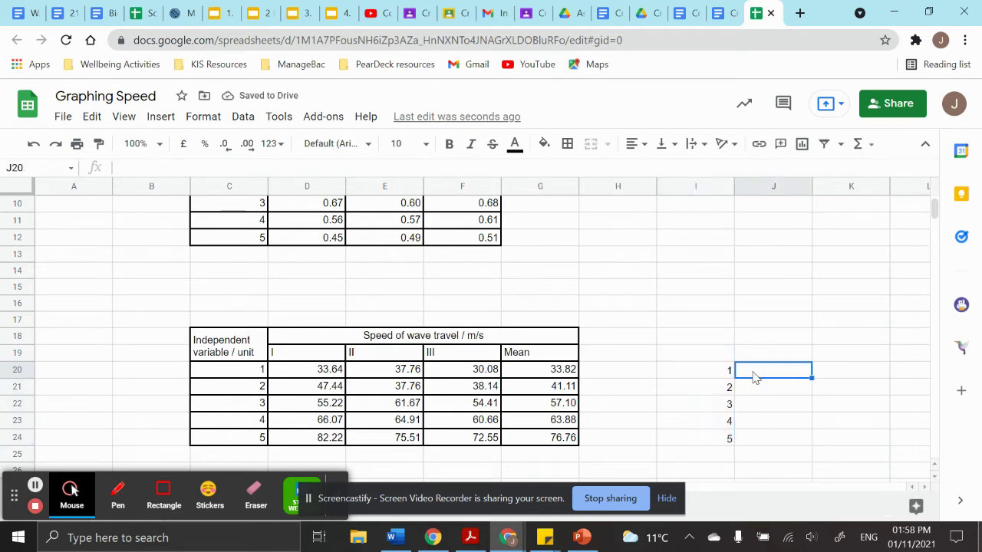
{"action": "type", "text": "="}
{"action": "left_click", "coordinate": [559, 371]}
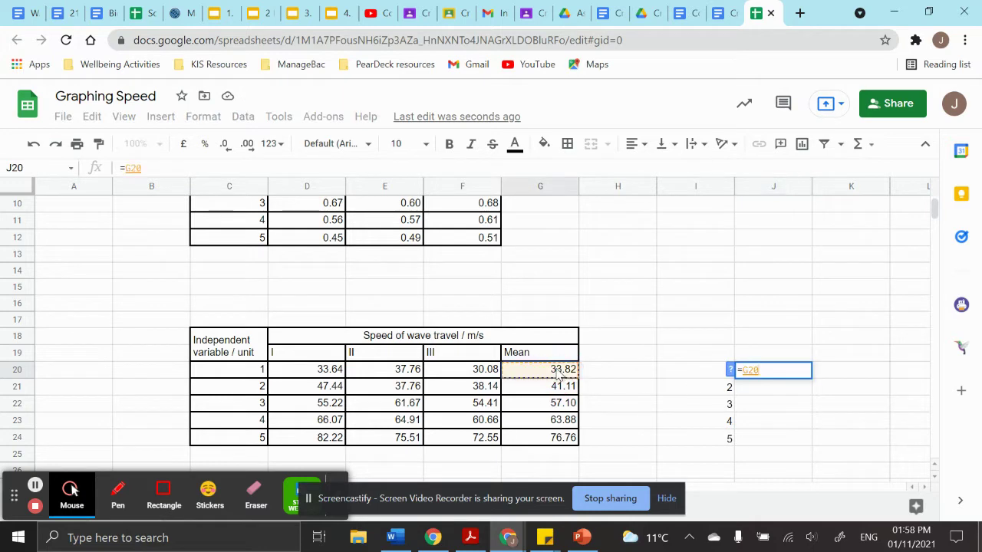
{"action": "key", "text": "Return"}
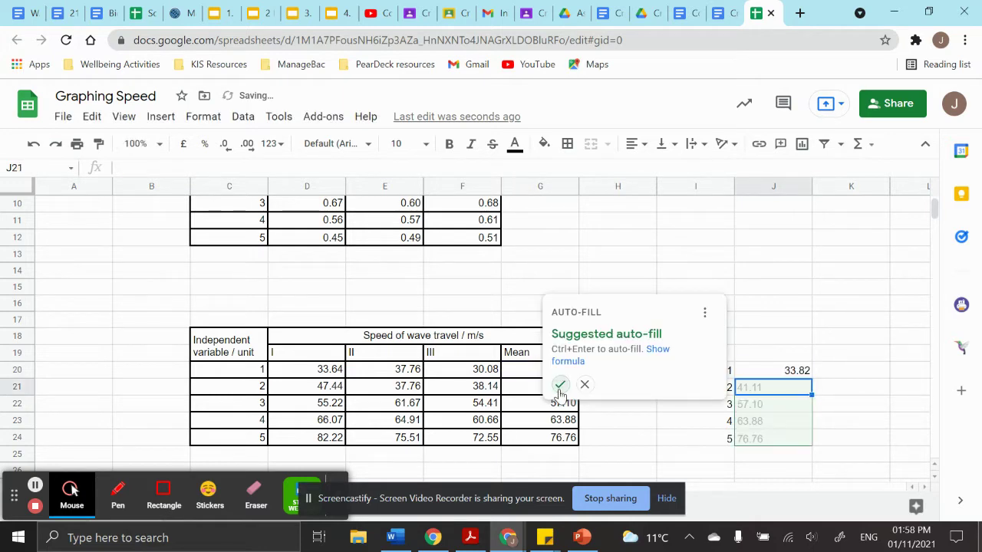
{"action": "left_click", "coordinate": [560, 385]}
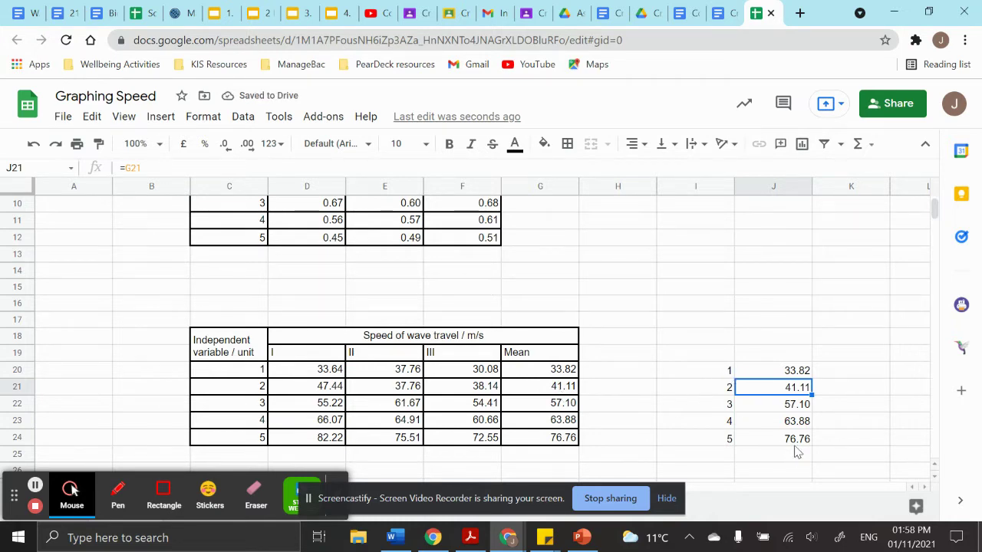
{"action": "left_click", "coordinate": [700, 354]}
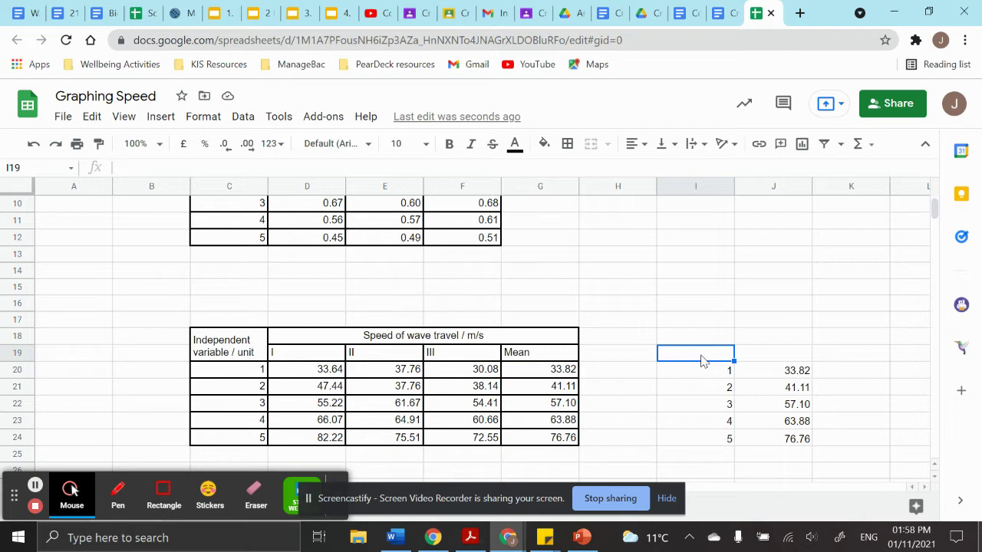
Enter 'Height of drop /m' in I19 and 'Speed of wave travel / m/s' in J19.
{"action": "type", "text": "Height o"}
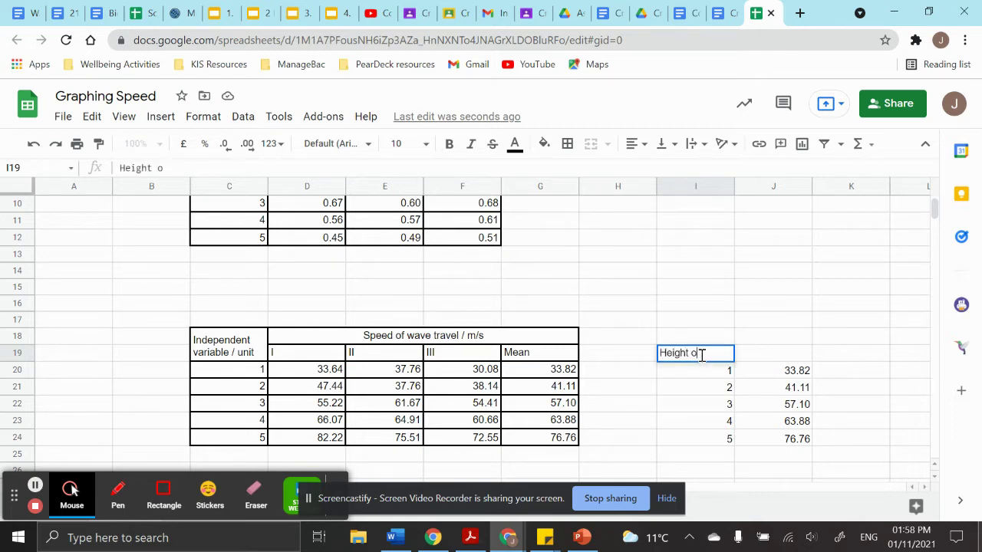
{"action": "type", "text": "f drop /m"}
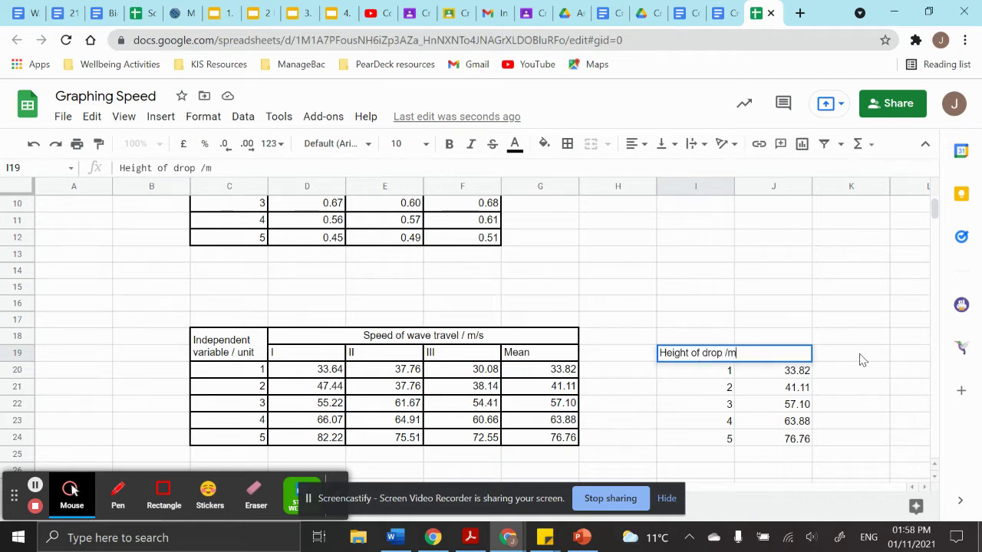
{"action": "left_click", "coordinate": [859, 356]}
{"action": "left_click", "coordinate": [751, 355]}
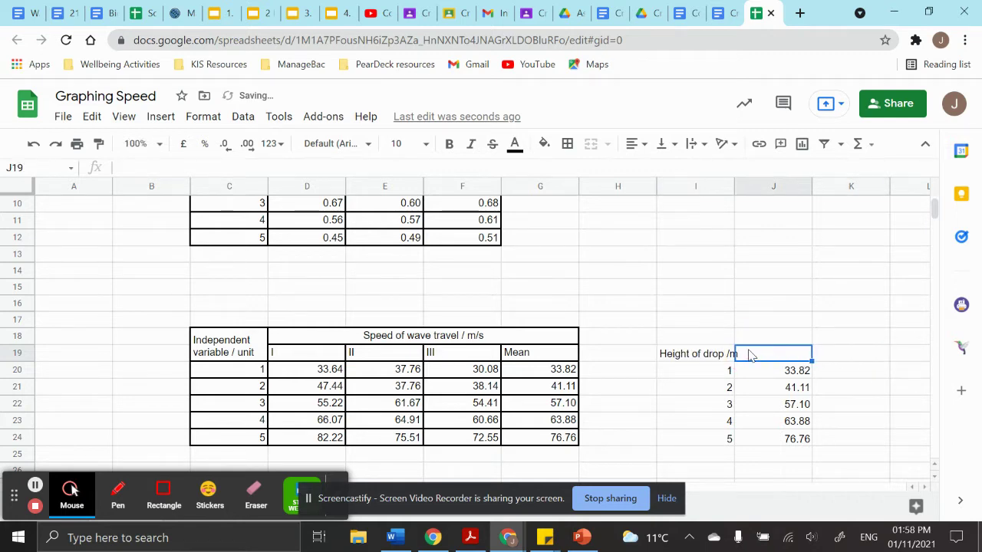
{"action": "type", "text": "Speed "}
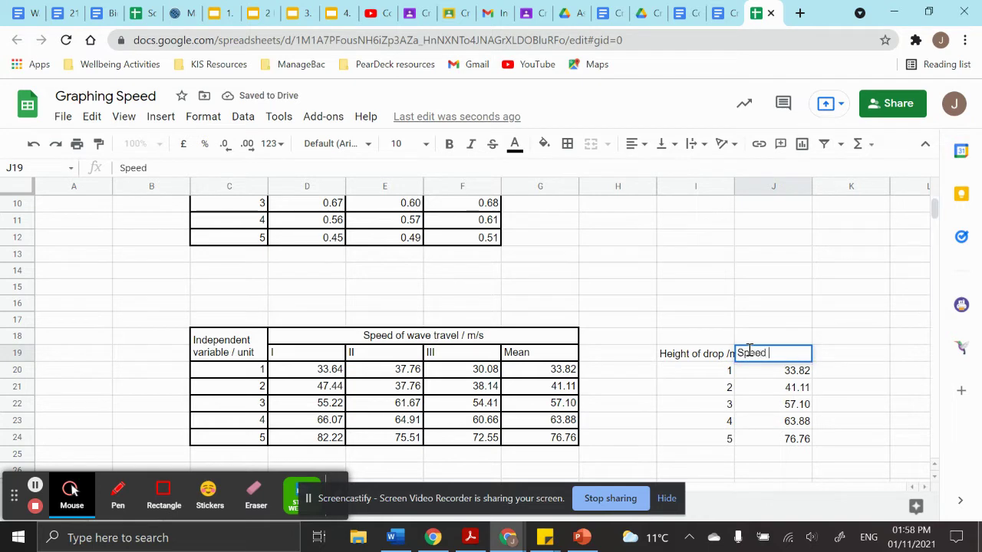
{"action": "type", "text": "of wave travel"}
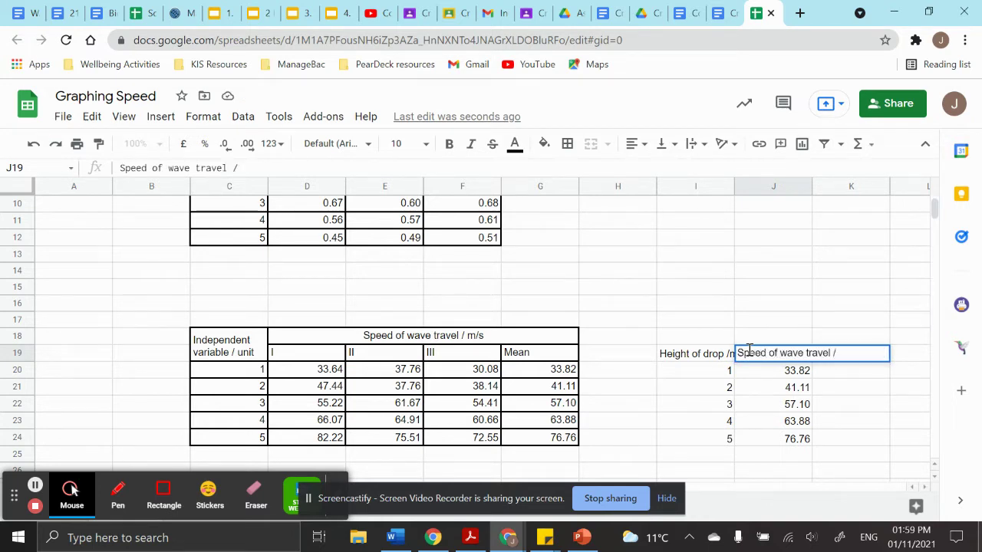
{"action": "type", "text": " / m/s"}
{"action": "left_click", "coordinate": [700, 304]}
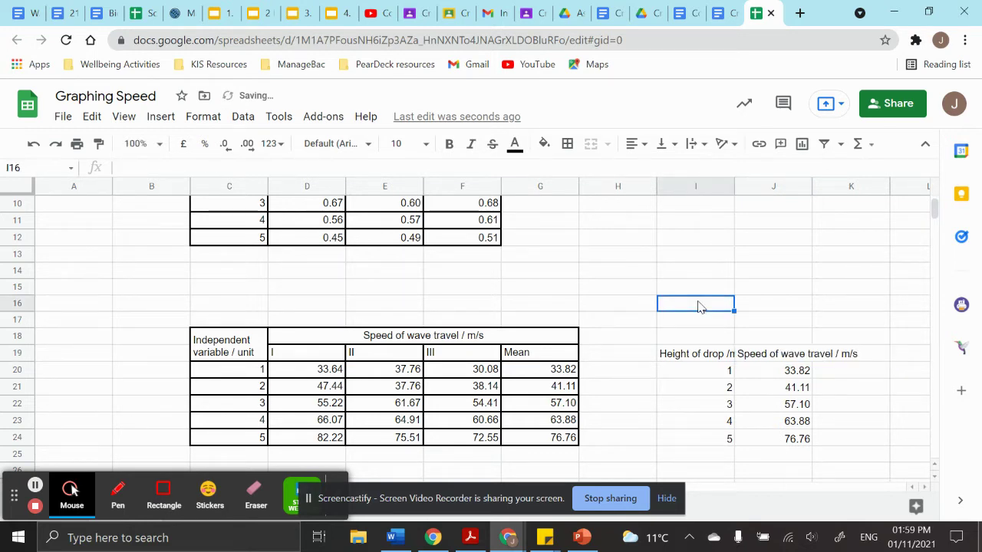
{"action": "left_click", "coordinate": [701, 355]}
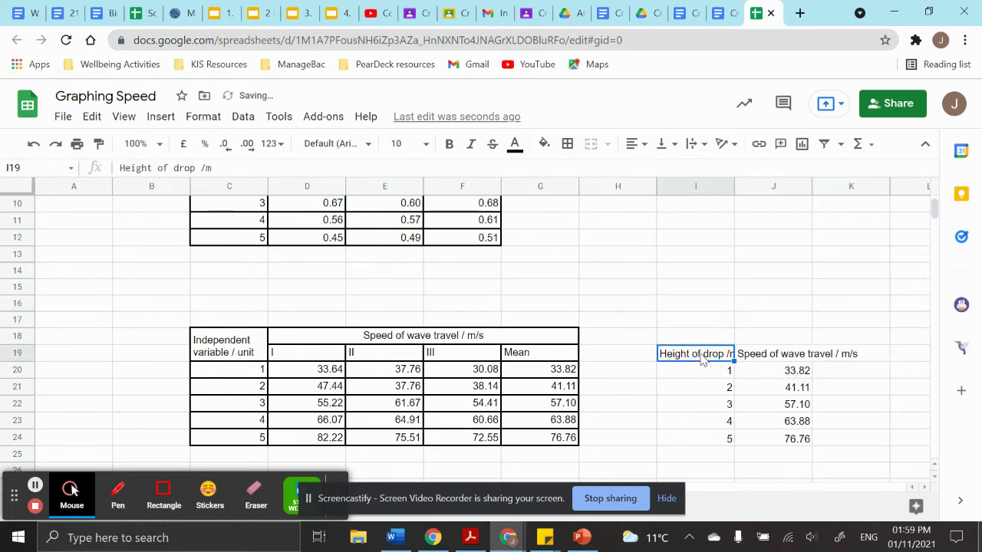
Chart the I19:J24 block as a scatter chart.
{"action": "left_click", "coordinate": [787, 443], "text": "shift"}
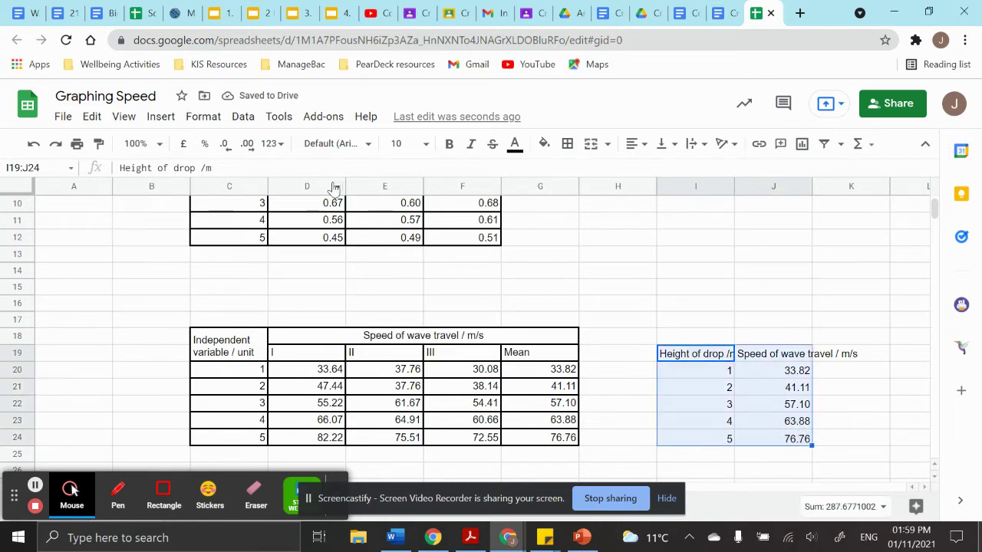
{"action": "left_click", "coordinate": [160, 119]}
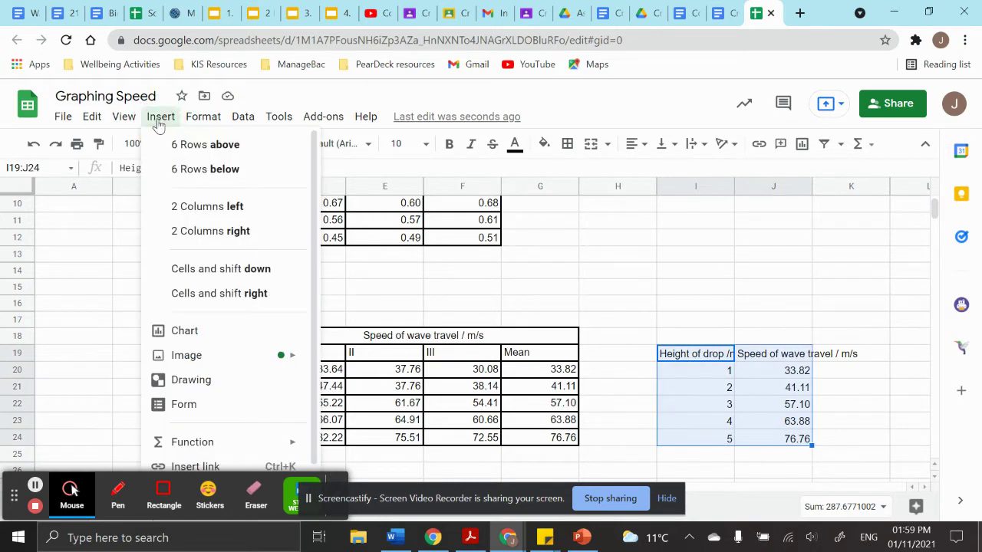
{"action": "left_click", "coordinate": [163, 331]}
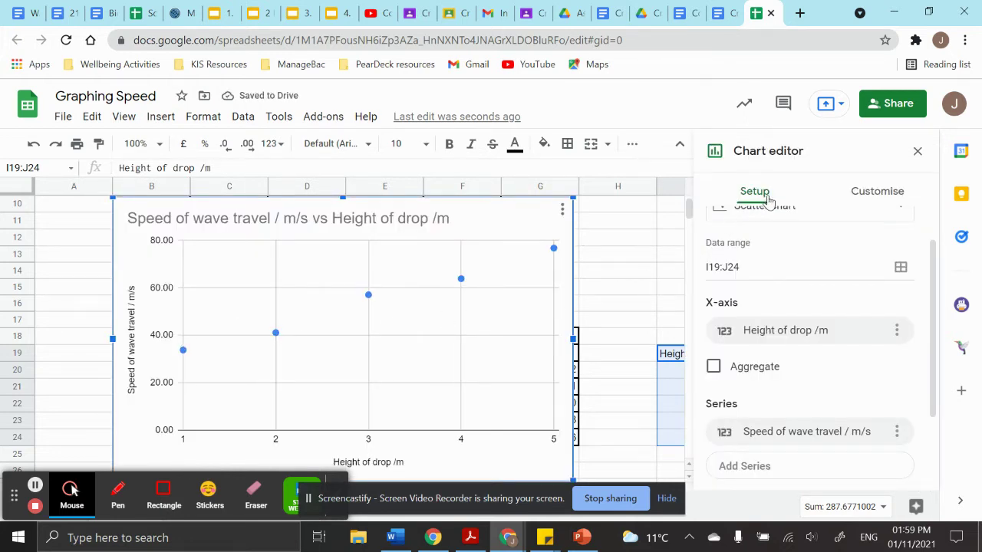
{"action": "scroll", "coordinate": [760, 314], "scroll_direction": "up", "scroll_amount": 1}
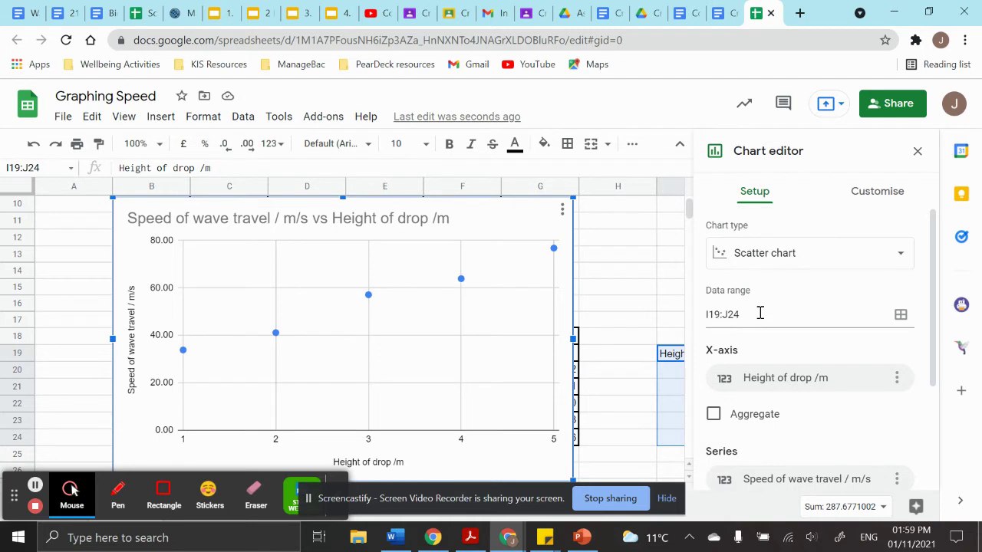
{"action": "left_click", "coordinate": [763, 255]}
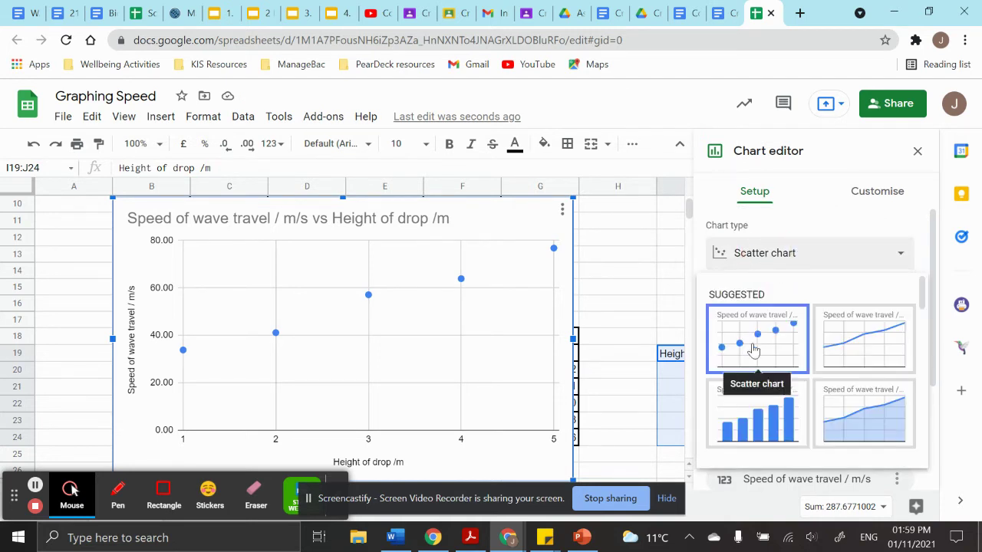
{"action": "scroll", "coordinate": [754, 349], "scroll_direction": "down", "scroll_amount": 10}
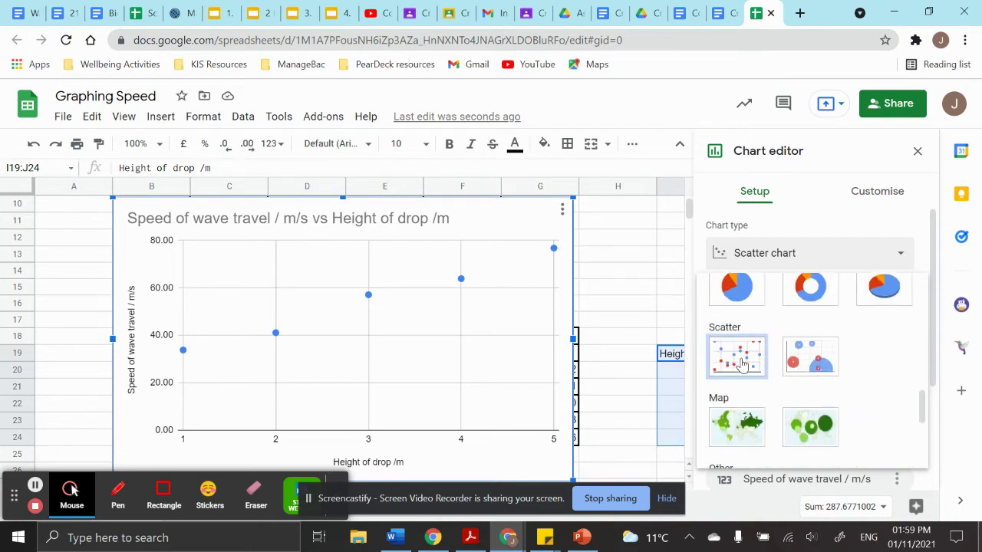
{"action": "left_click", "coordinate": [738, 359]}
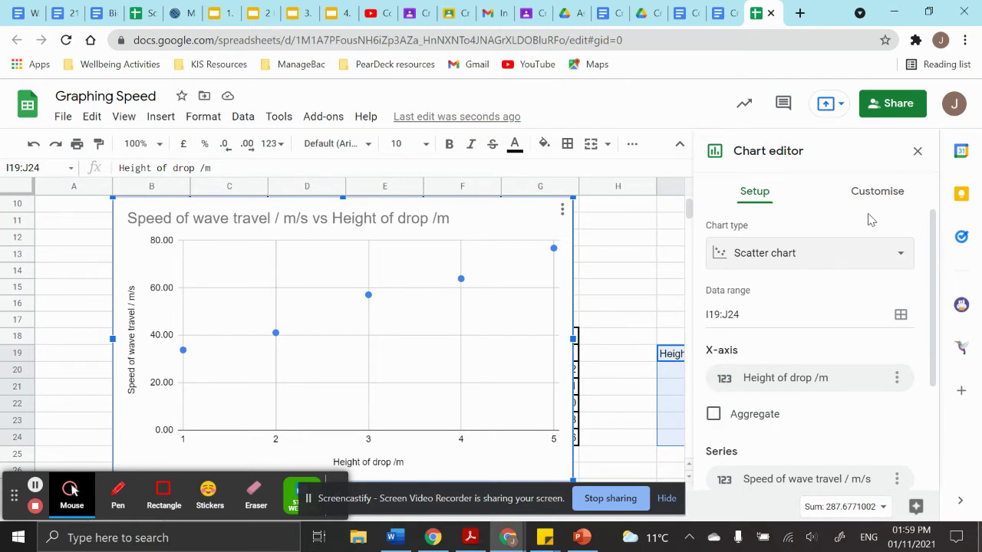
Replace the chart title with 'The effect of changing the drop height on the wave speed', fixing the 'spped' typo.
{"action": "left_click", "coordinate": [876, 201]}
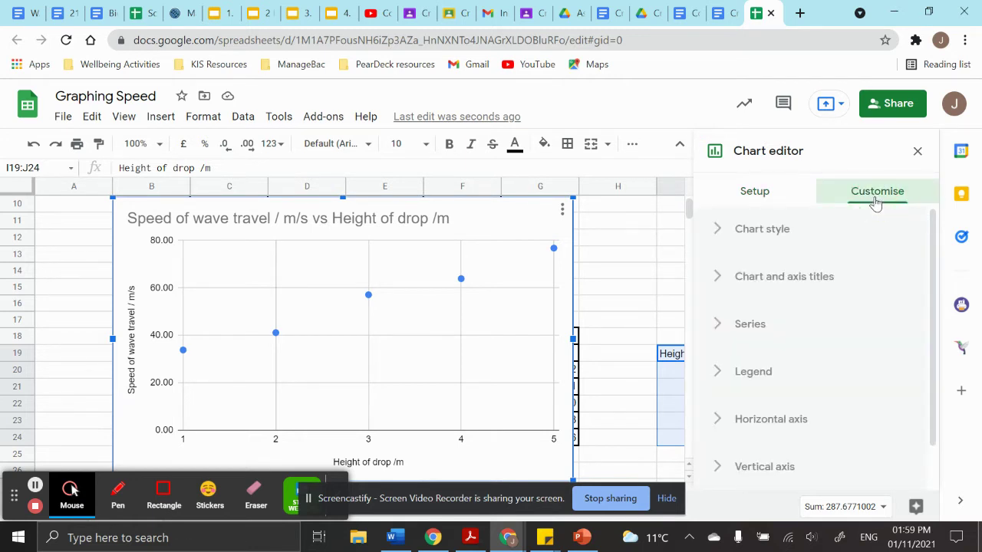
{"action": "left_click", "coordinate": [768, 281]}
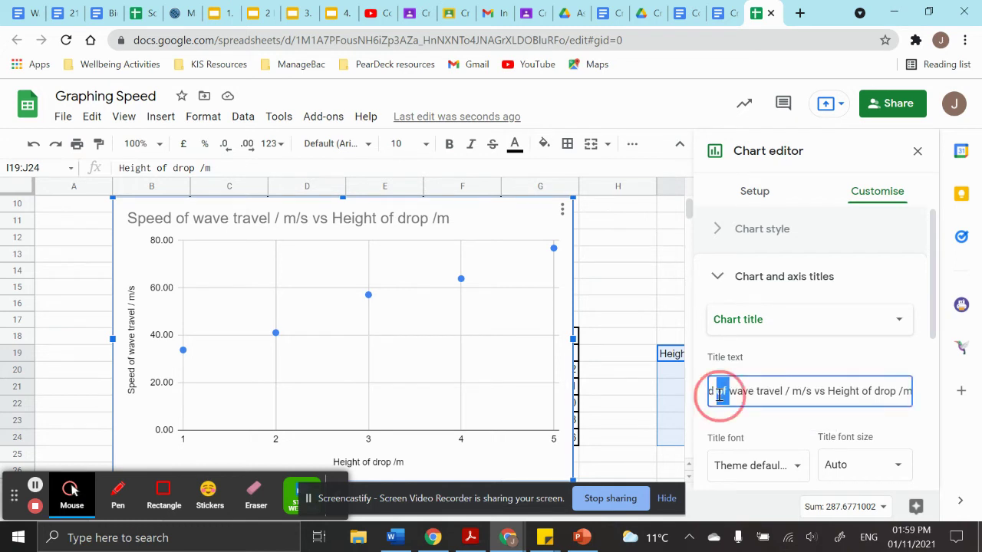
{"action": "triple_click", "coordinate": [720, 394]}
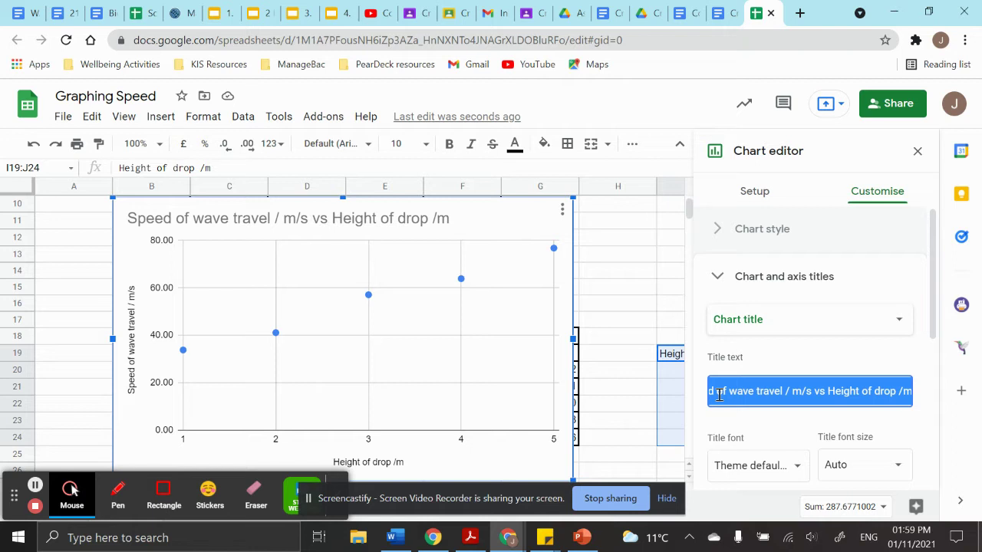
{"action": "key", "text": "BackSpace"}
{"action": "type", "text": "The effe"}
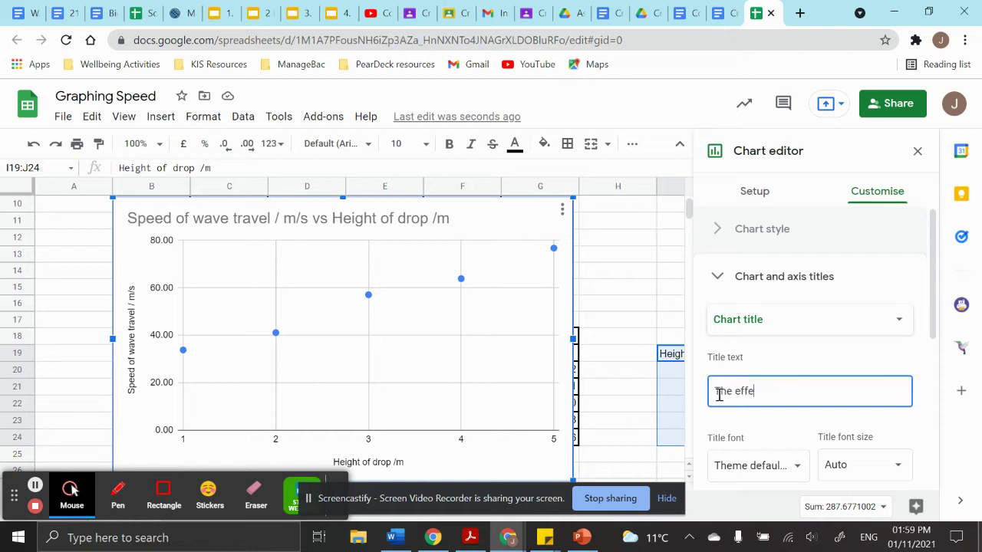
{"action": "type", "text": "ct of changing the dro"}
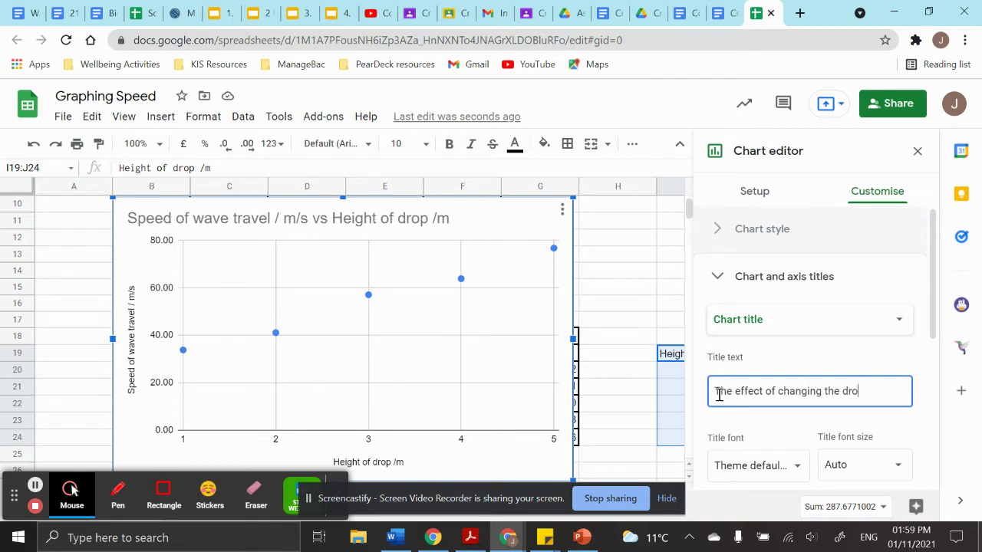
{"action": "type", "text": "p height on the wave spped"}
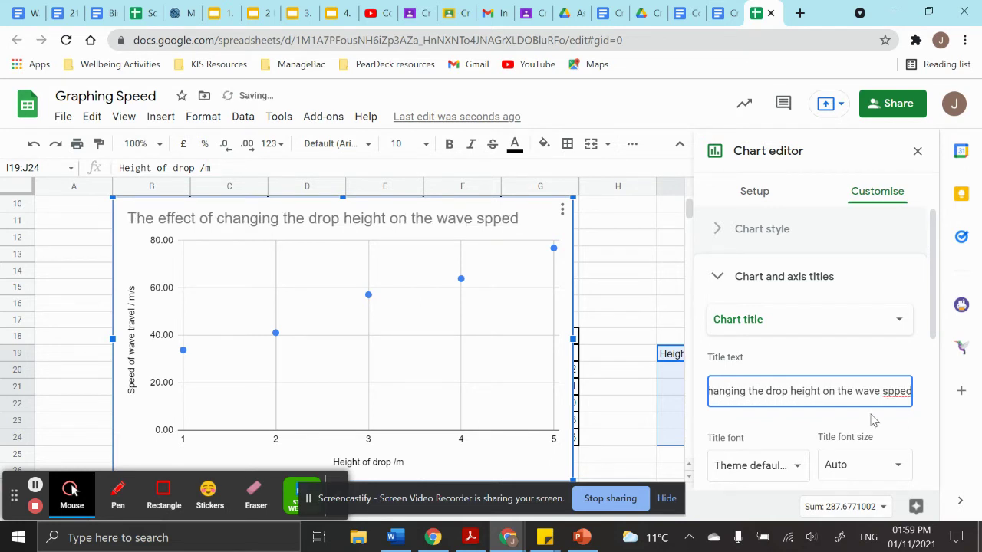
{"action": "left_click", "coordinate": [897, 392]}
{"action": "key", "text": "BackSpace"}
{"action": "type", "text": "e"}
{"action": "key", "text": "BackSpace"}
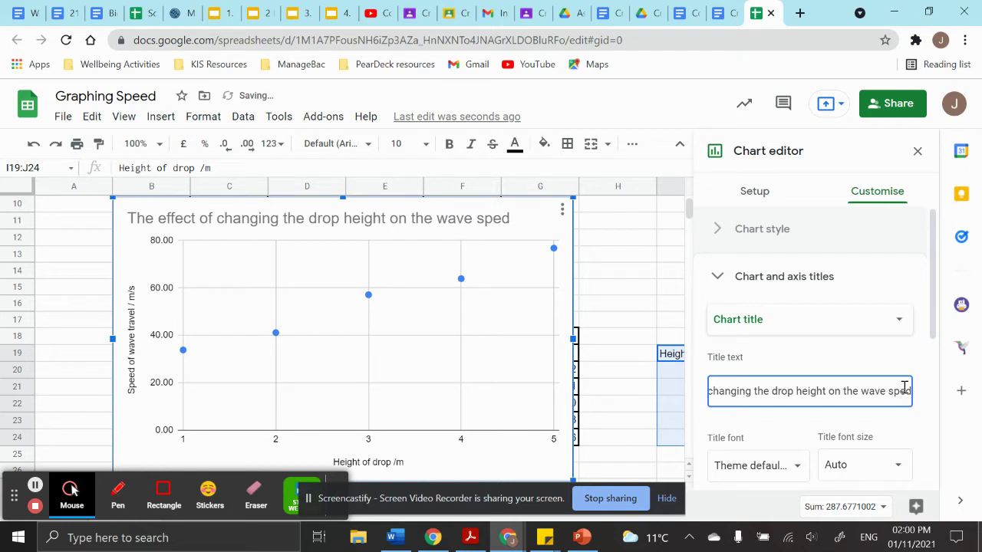
{"action": "type", "text": "e"}
Change the horizontal axis title to 'Height of drop /cm'.
{"action": "left_click", "coordinate": [899, 326]}
{"action": "left_click", "coordinate": [782, 367]}
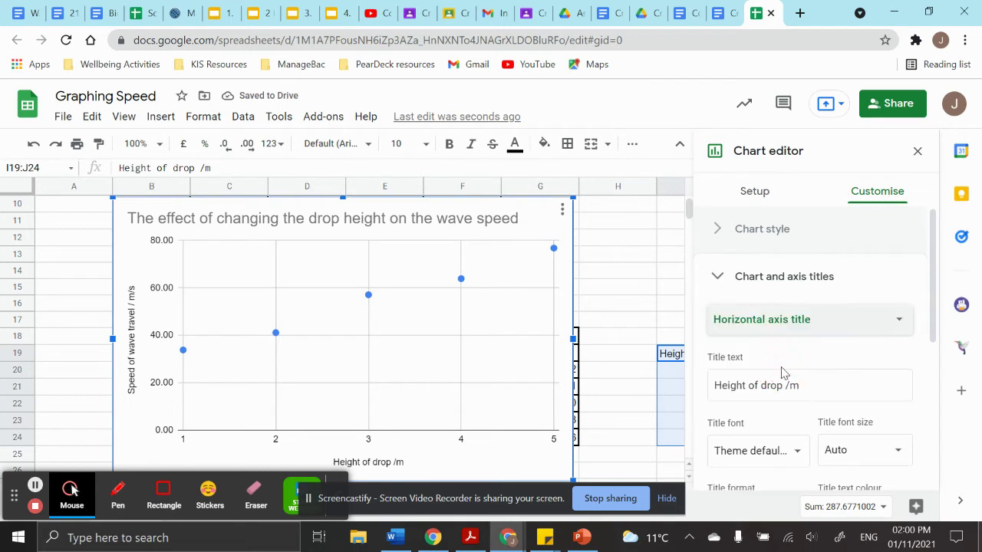
{"action": "left_click", "coordinate": [399, 467]}
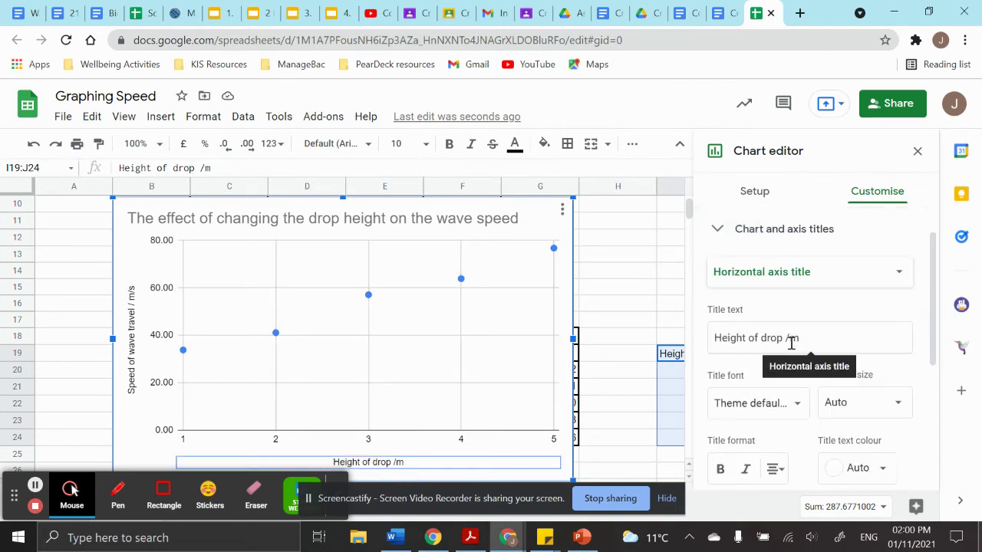
{"action": "left_click", "coordinate": [792, 340]}
{"action": "type", "text": "c"}
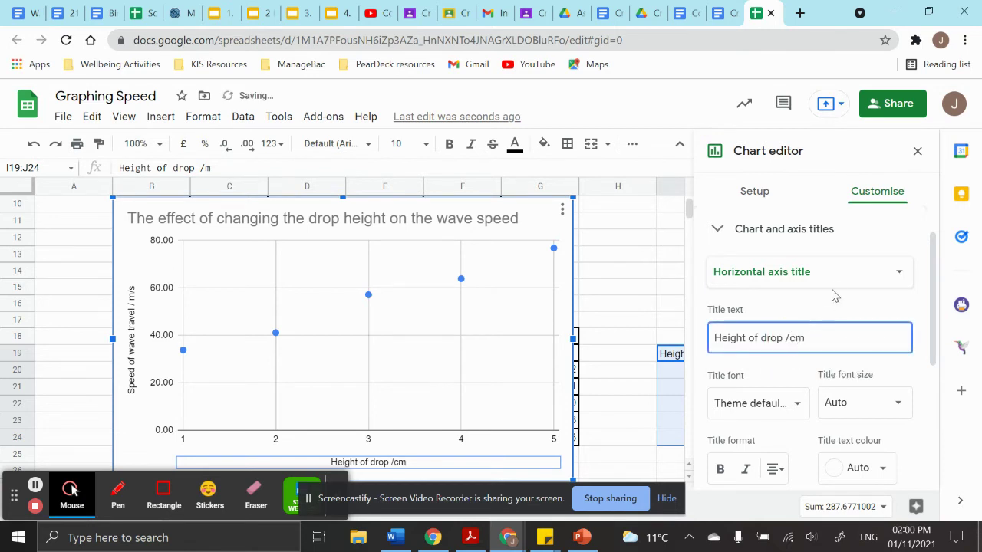
Change the vertical axis title to 'Mean speed of wave travel / m/s'.
{"action": "left_click", "coordinate": [836, 271]}
{"action": "left_click", "coordinate": [780, 294]}
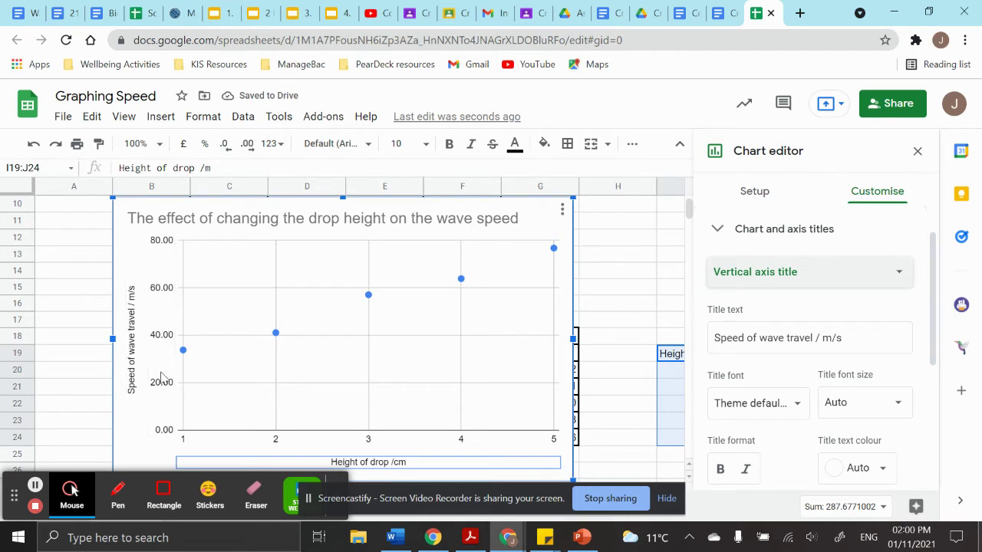
{"action": "left_click", "coordinate": [715, 342]}
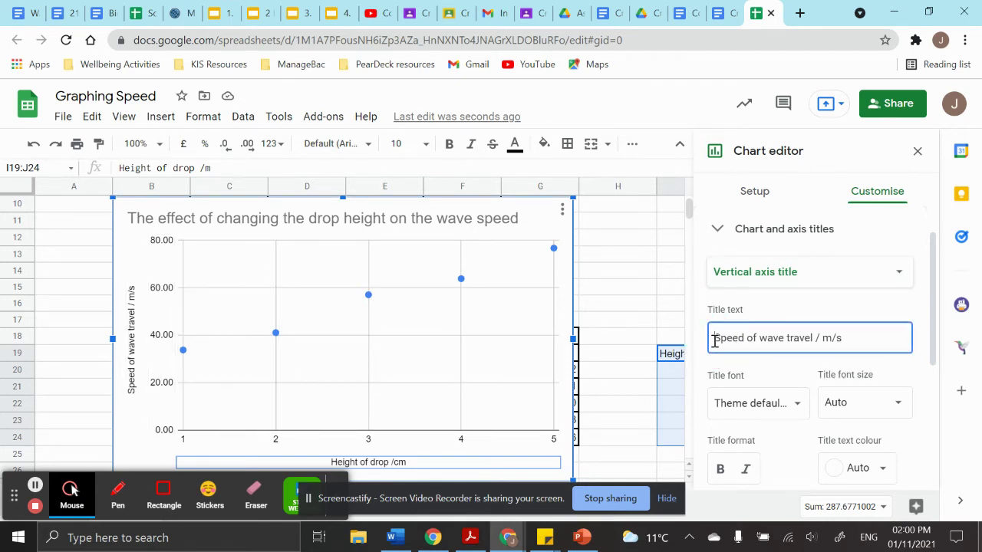
{"action": "type", "text": "Mean"}
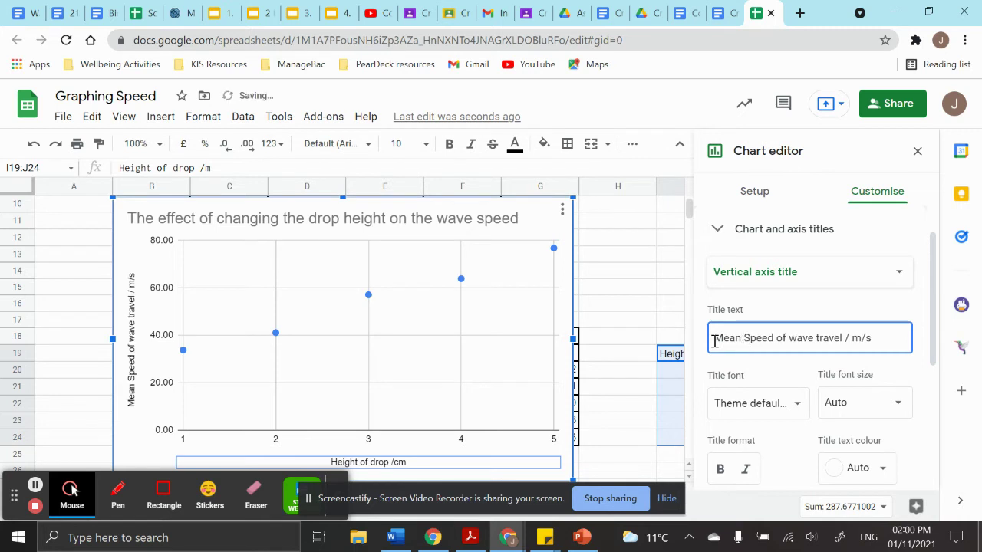
{"action": "key", "text": "Delete"}
{"action": "type", "text": "s"}
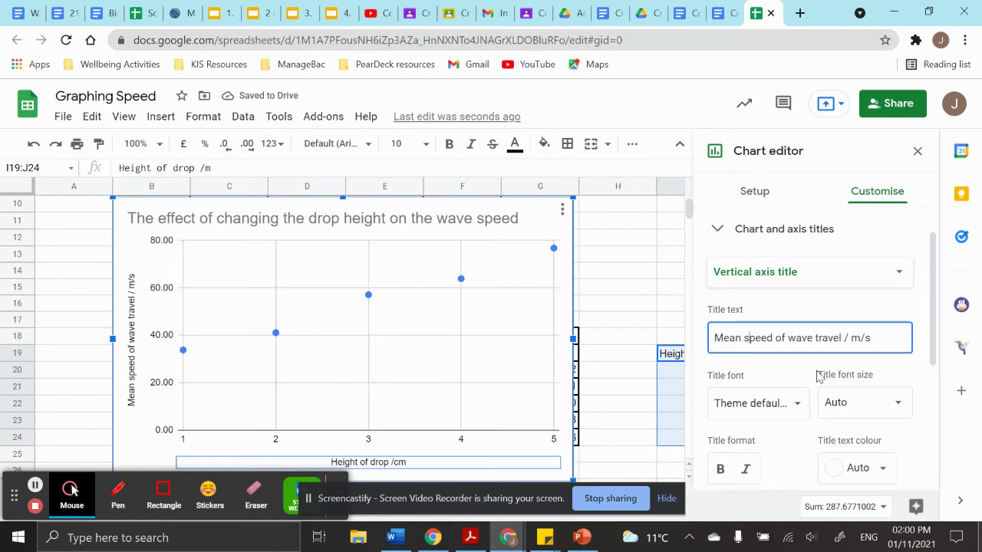
Turn on a Linear trend line in the chart's Series settings.
{"action": "scroll", "coordinate": [819, 376], "scroll_direction": "down", "scroll_amount": 3}
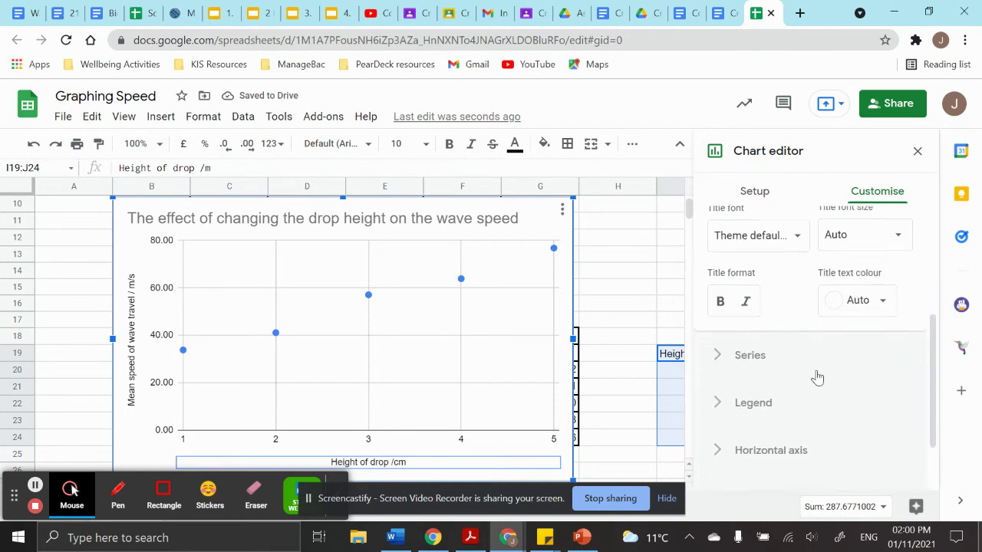
{"action": "left_click", "coordinate": [717, 276]}
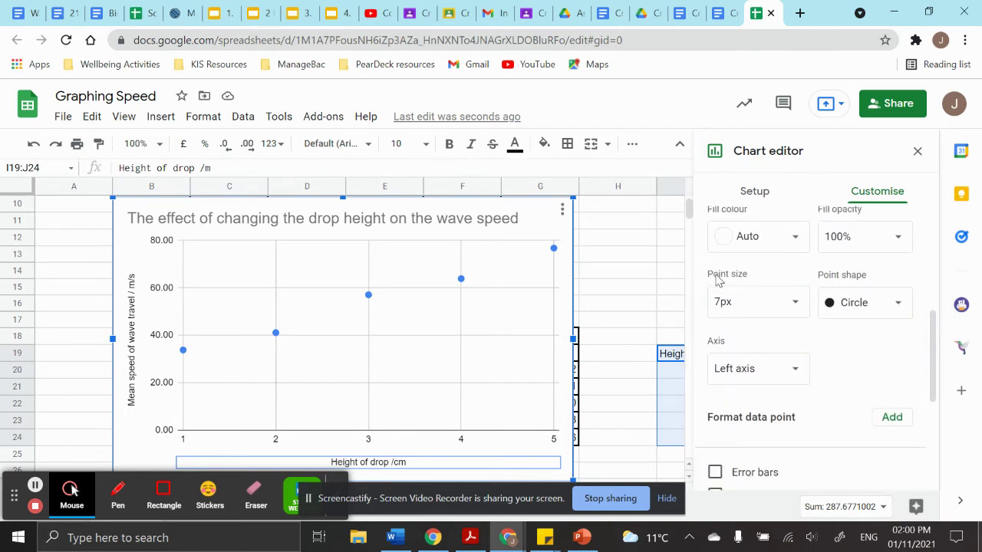
{"action": "scroll", "coordinate": [849, 397], "scroll_direction": "down", "scroll_amount": 2}
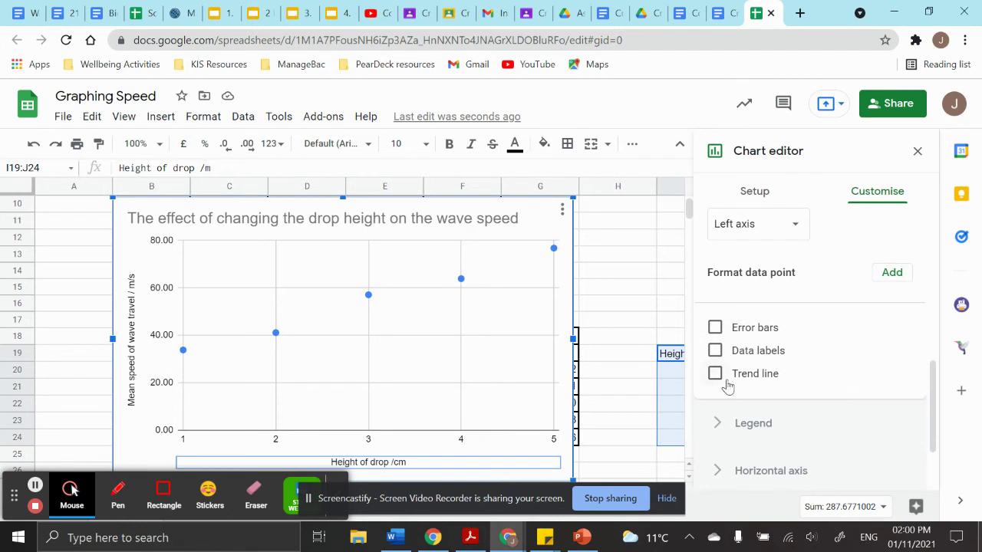
{"action": "left_click", "coordinate": [715, 375]}
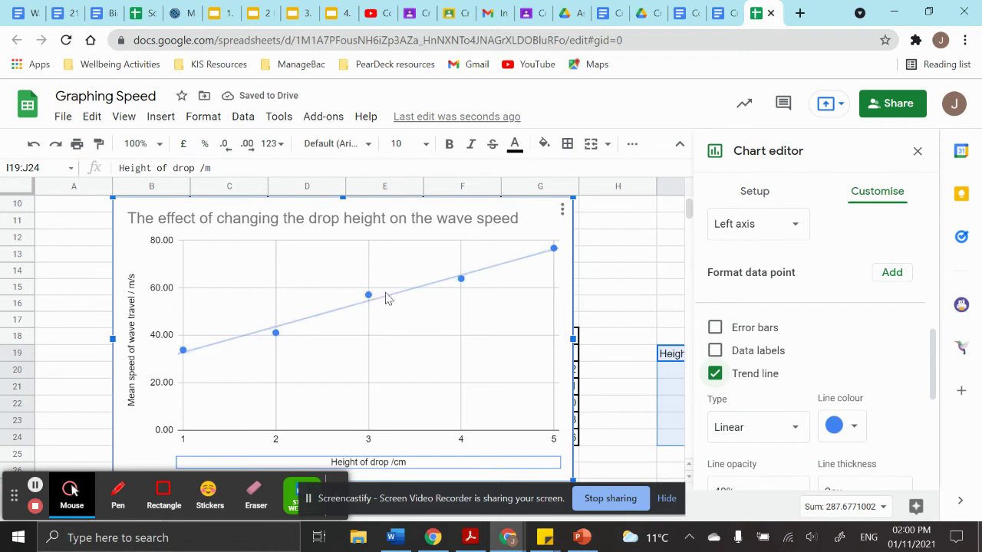
{"action": "left_click", "coordinate": [767, 431]}
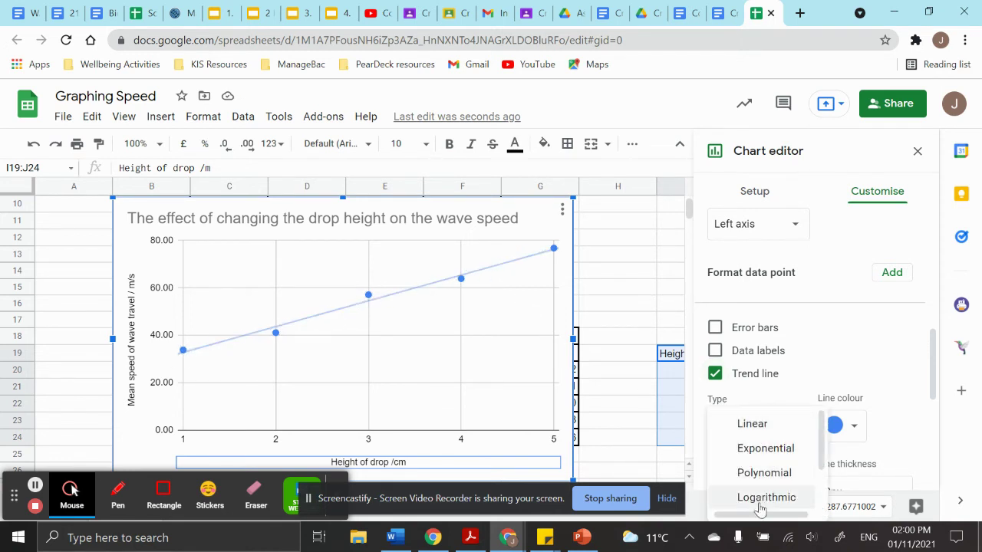
{"action": "left_click", "coordinate": [756, 425]}
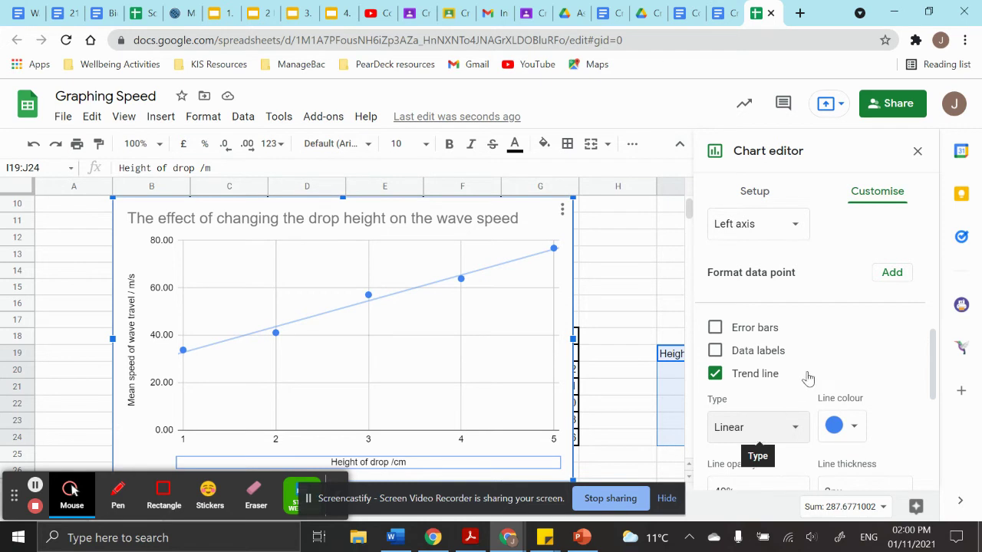
Set the trend line colour to black.
{"action": "scroll", "coordinate": [878, 355], "scroll_direction": "down", "scroll_amount": 1}
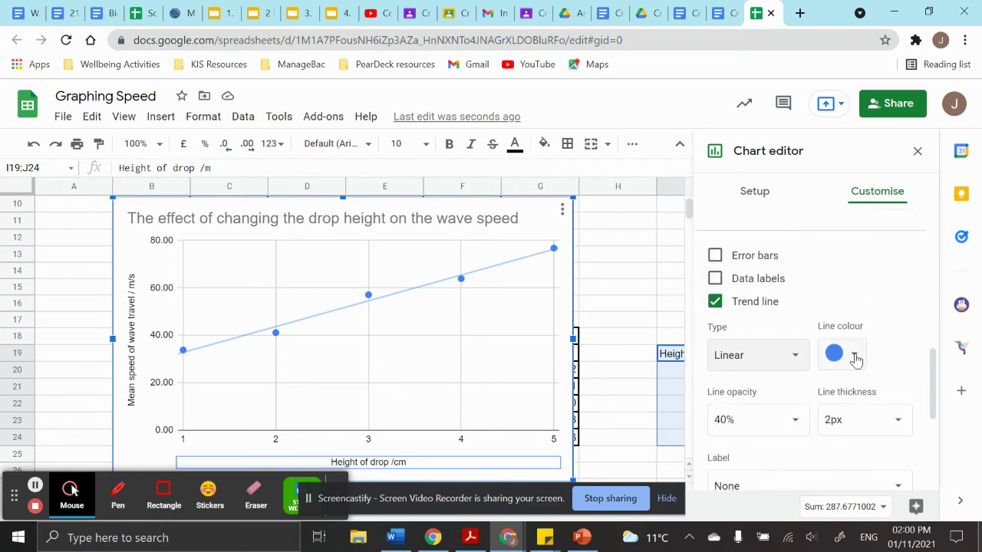
{"action": "left_click", "coordinate": [853, 354]}
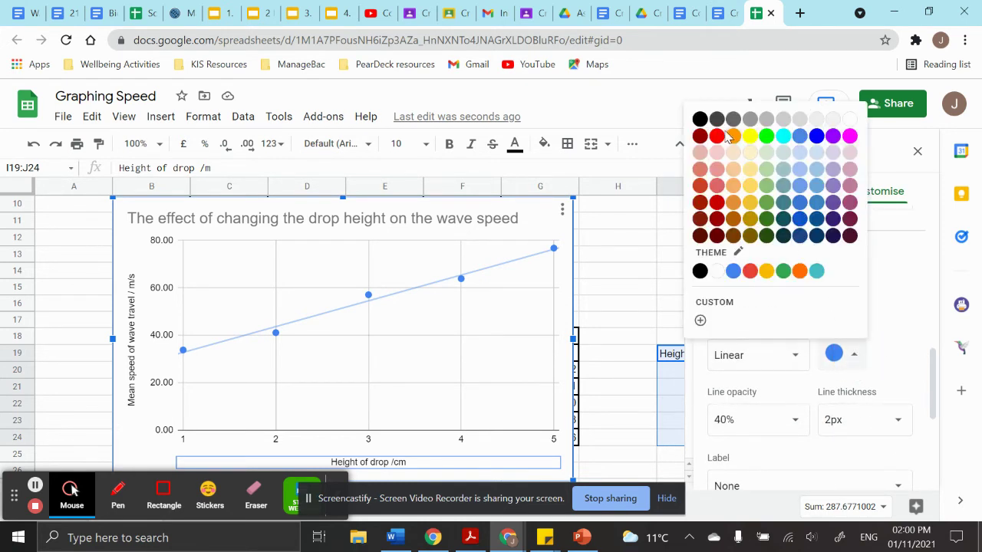
{"action": "left_click", "coordinate": [699, 119]}
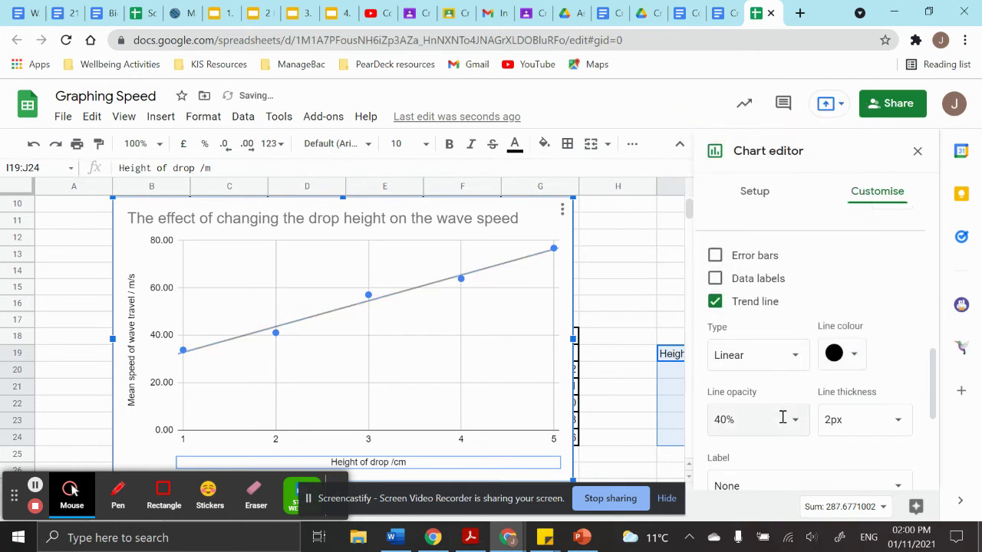
Close the Chart editor and deselect the chart.
{"action": "scroll", "coordinate": [820, 460], "scroll_direction": "down", "scroll_amount": 2}
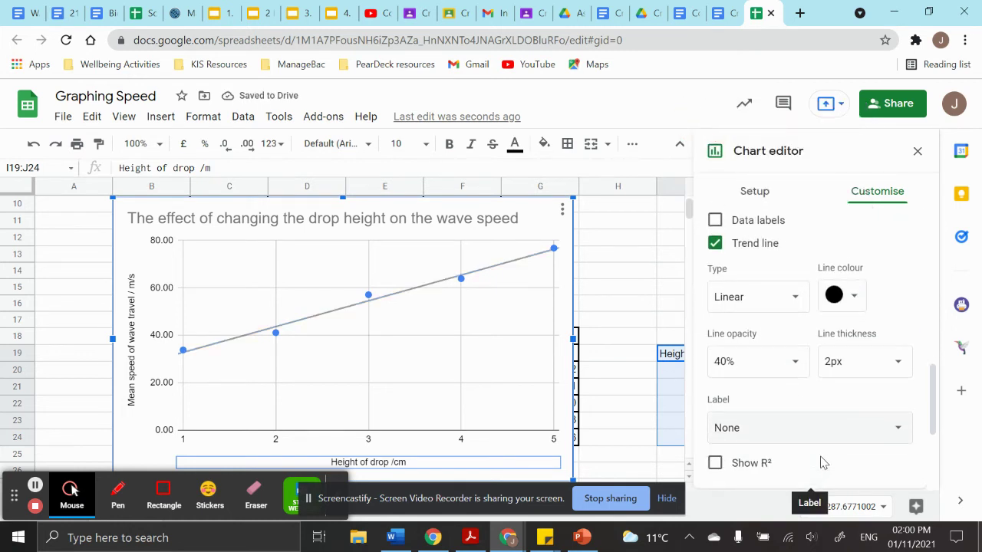
{"action": "scroll", "coordinate": [820, 462], "scroll_direction": "down", "scroll_amount": 1}
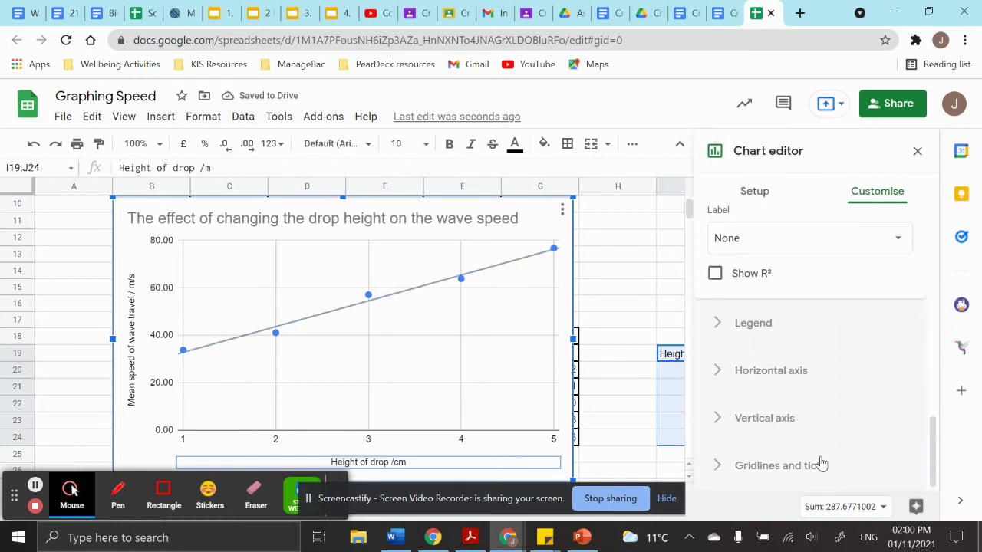
{"action": "left_click", "coordinate": [604, 281]}
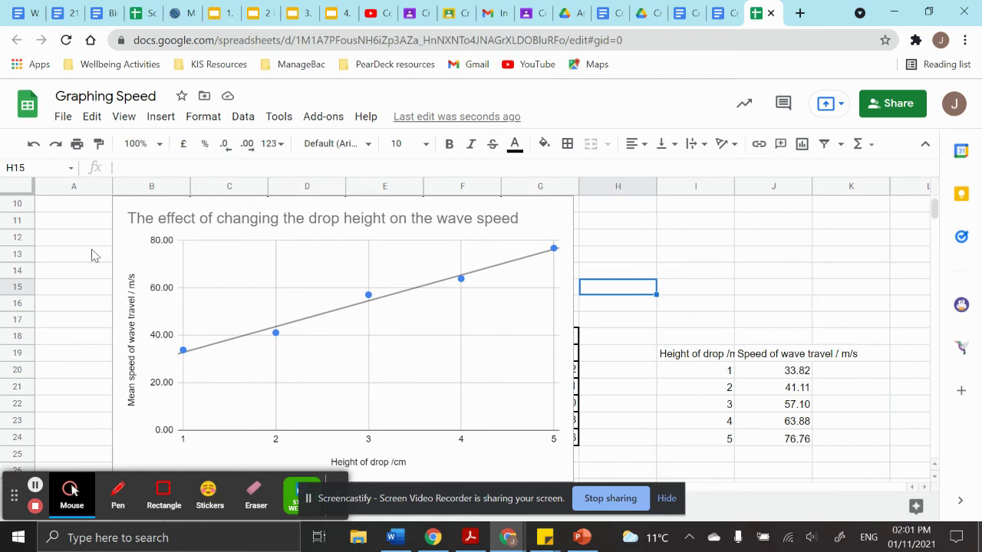
{"action": "left_click", "coordinate": [146, 254]}
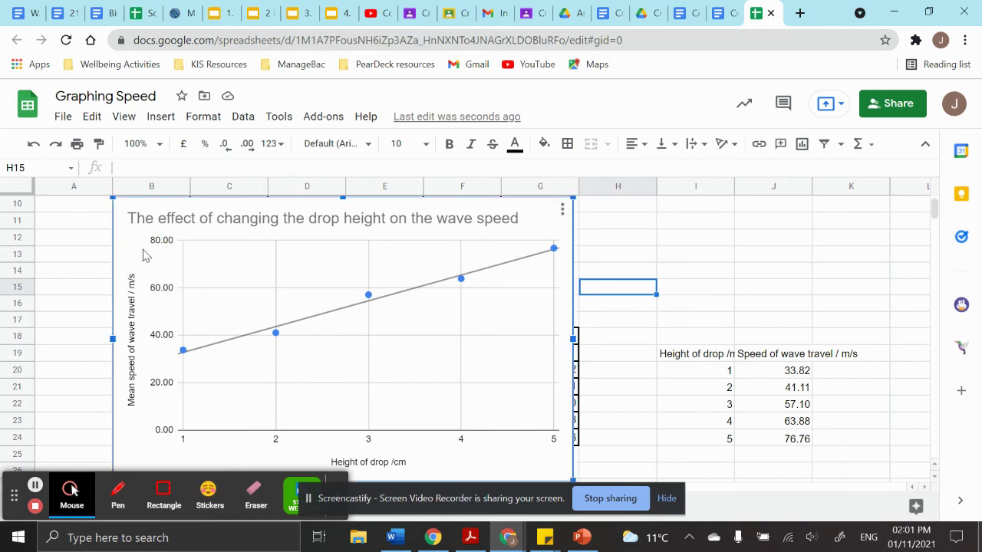
{"action": "key", "text": "Escape"}
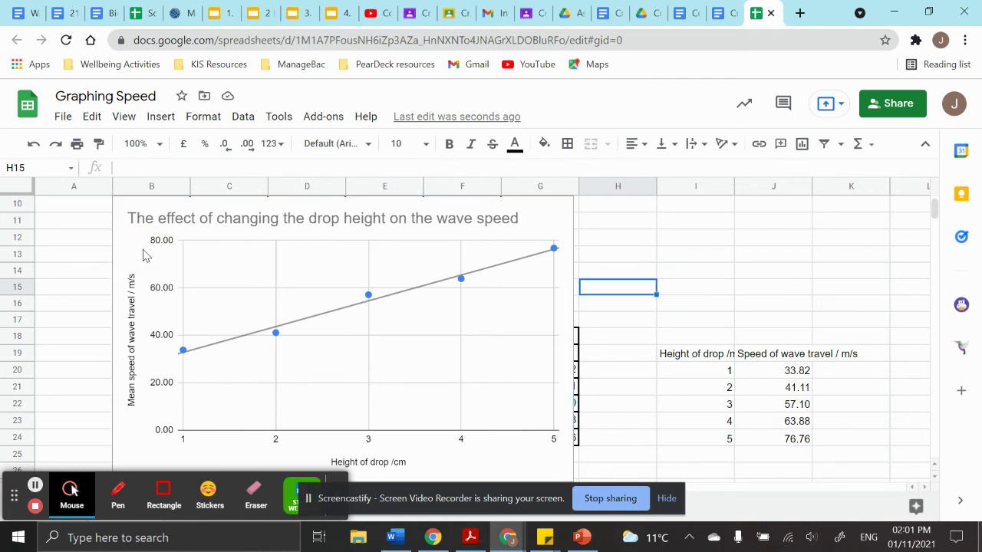
In the Criterion C: Making Waves doc, paste the chart on the blank line above Hypothesis Validity.
{"action": "left_click", "coordinate": [616, 14]}
{"action": "scroll", "coordinate": [502, 320], "scroll_direction": "down", "scroll_amount": 5}
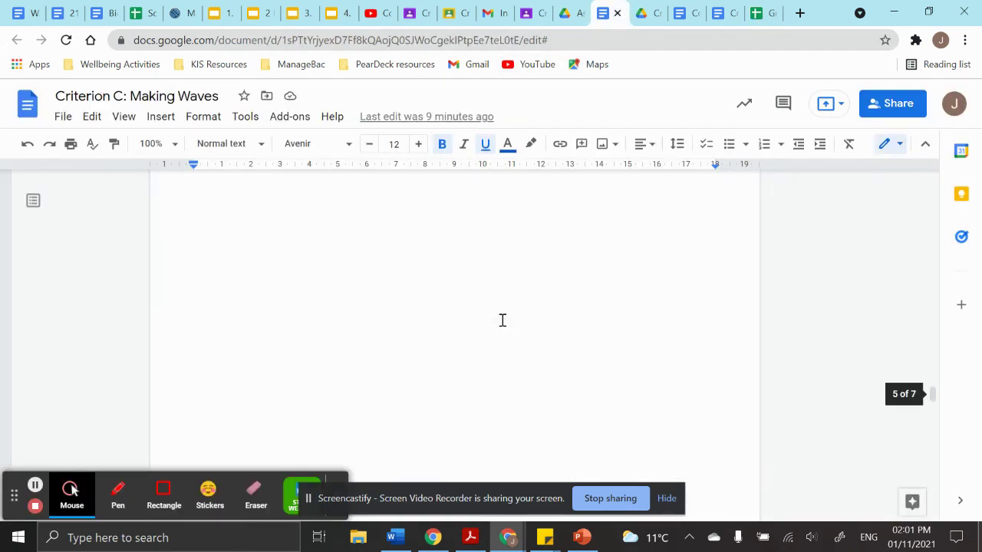
{"action": "scroll", "coordinate": [503, 320], "scroll_direction": "down", "scroll_amount": 5}
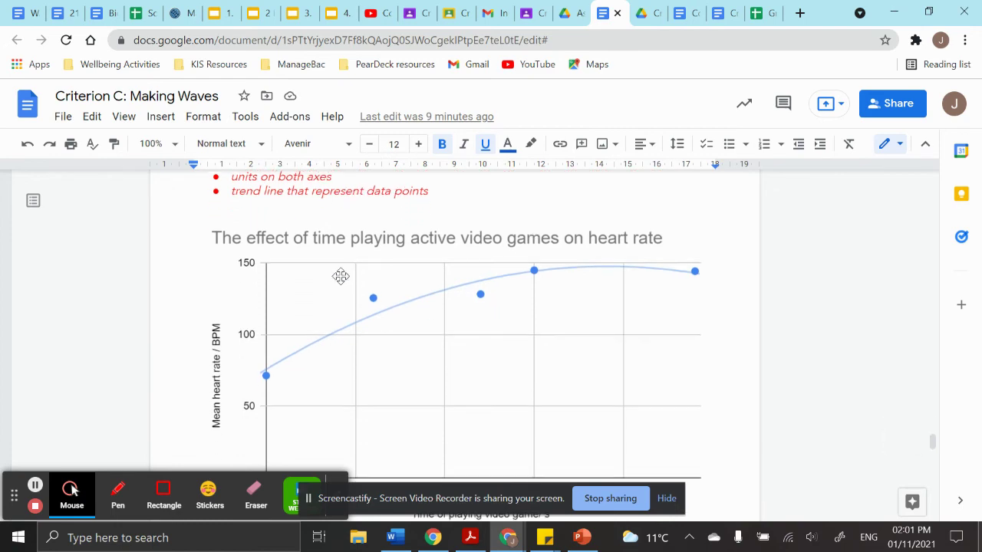
{"action": "left_click", "coordinate": [340, 276]}
{"action": "scroll", "coordinate": [341, 276], "scroll_direction": "down", "scroll_amount": 4}
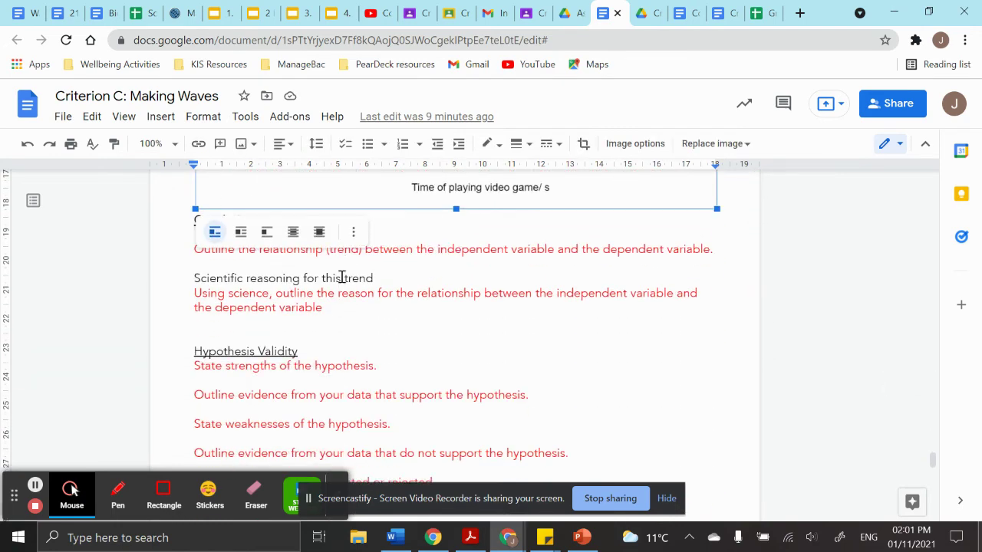
{"action": "left_click", "coordinate": [195, 326]}
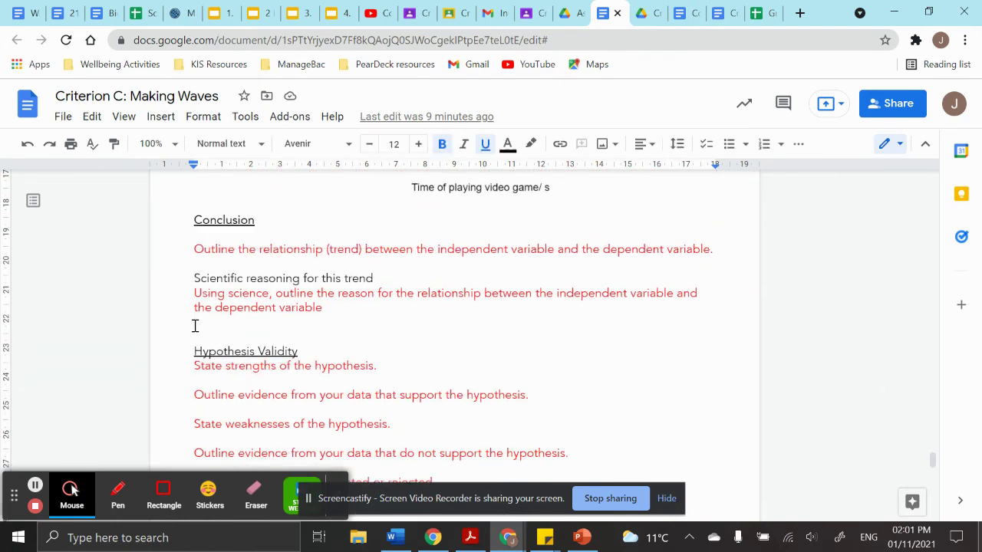
{"action": "key", "text": "ctrl+v"}
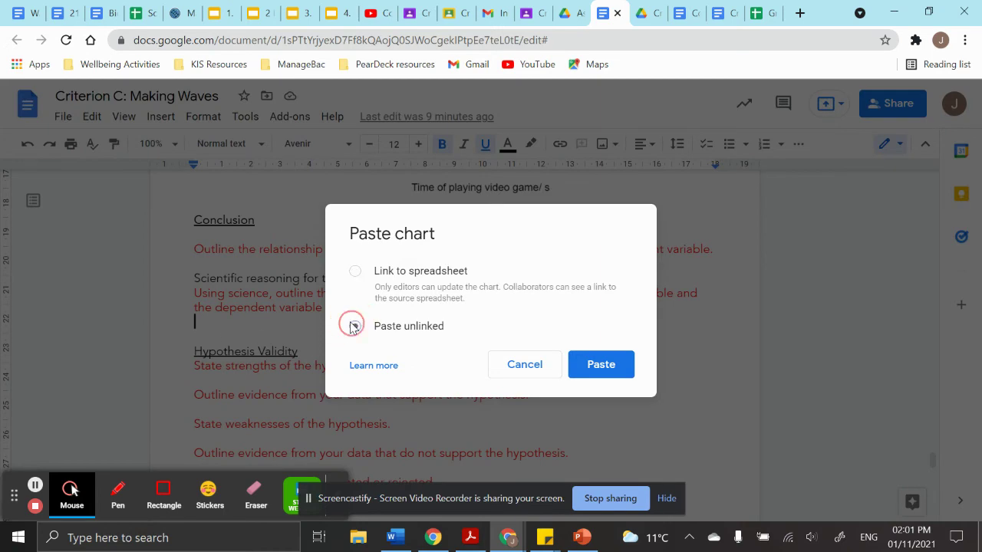
{"action": "left_click", "coordinate": [604, 370]}
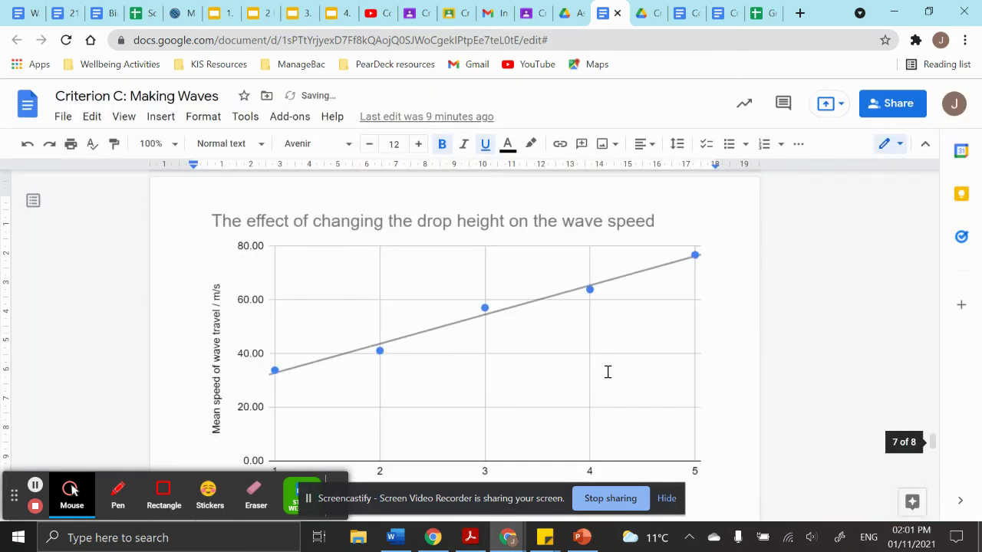
{"action": "scroll", "coordinate": [608, 372], "scroll_direction": "down", "scroll_amount": 2}
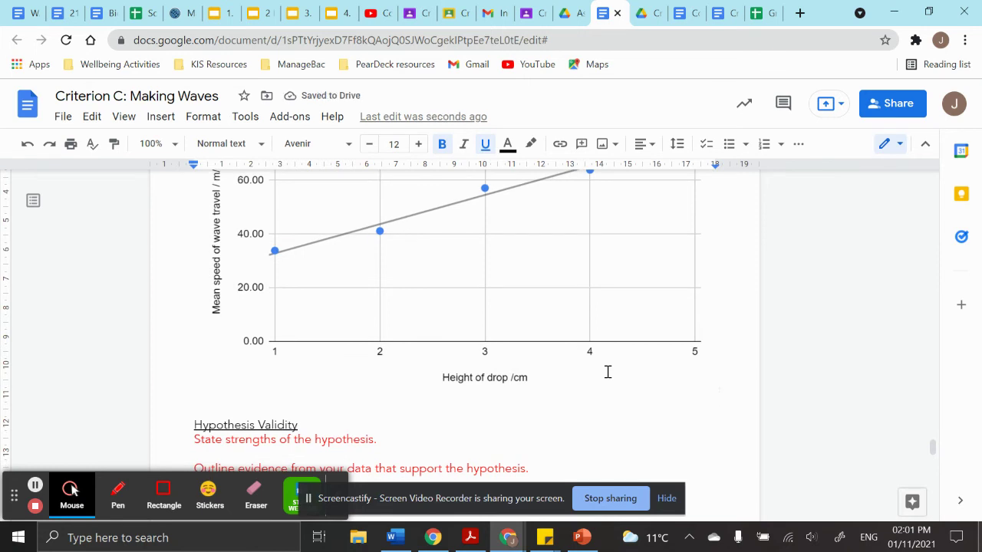
{"action": "scroll", "coordinate": [608, 372], "scroll_direction": "up", "scroll_amount": 2}
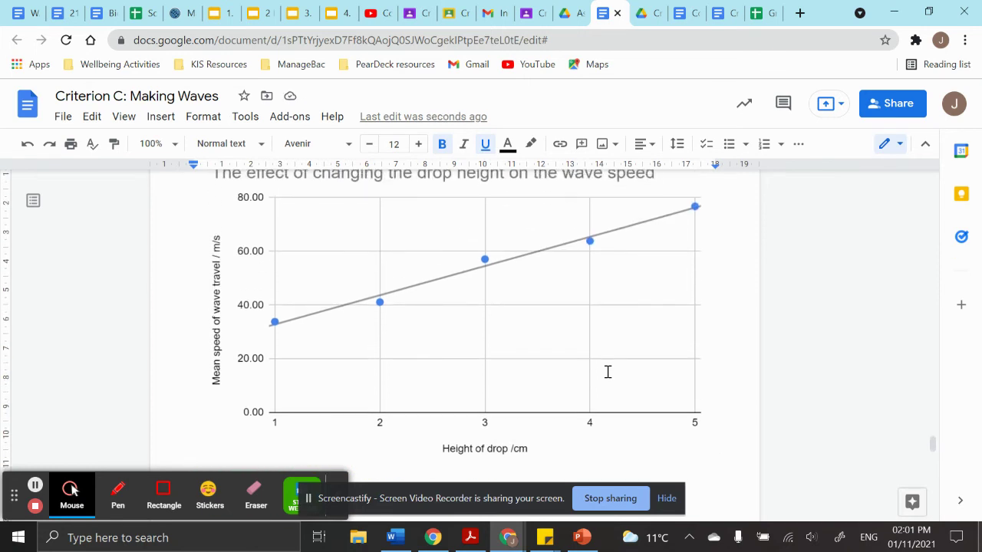
{"action": "scroll", "coordinate": [608, 372], "scroll_direction": "down", "scroll_amount": 1}
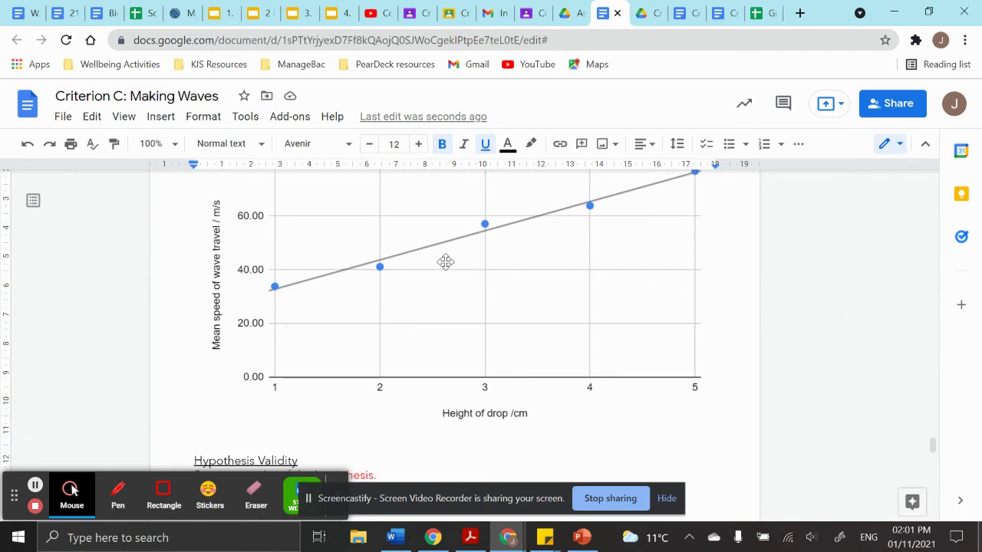
On the Graphing Speed sheet, drag the chart to the right of the data table.
{"action": "left_click", "coordinate": [763, 19]}
{"action": "scroll", "coordinate": [353, 264], "scroll_direction": "up", "scroll_amount": 5}
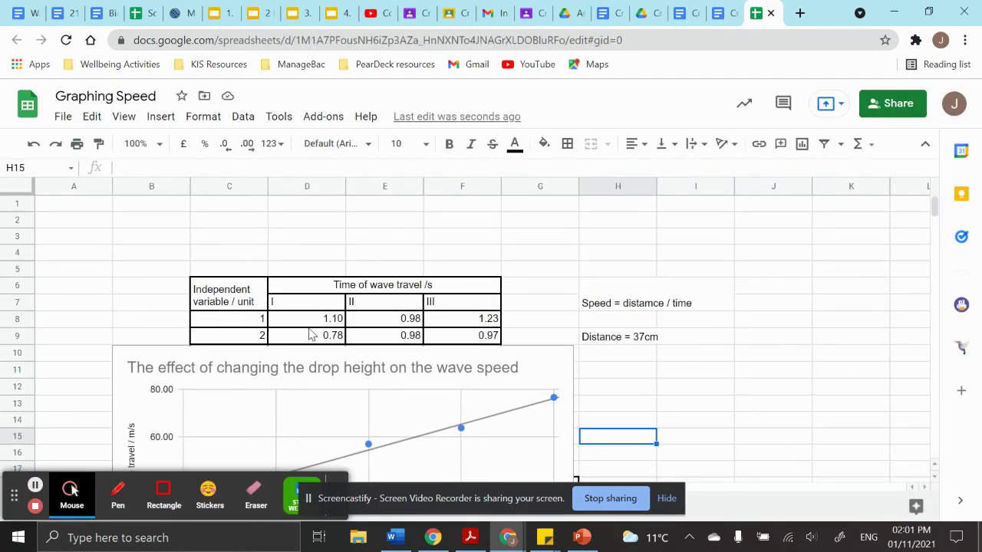
{"action": "scroll", "coordinate": [282, 323], "scroll_direction": "down", "scroll_amount": 3}
{"action": "left_click", "coordinate": [225, 264]}
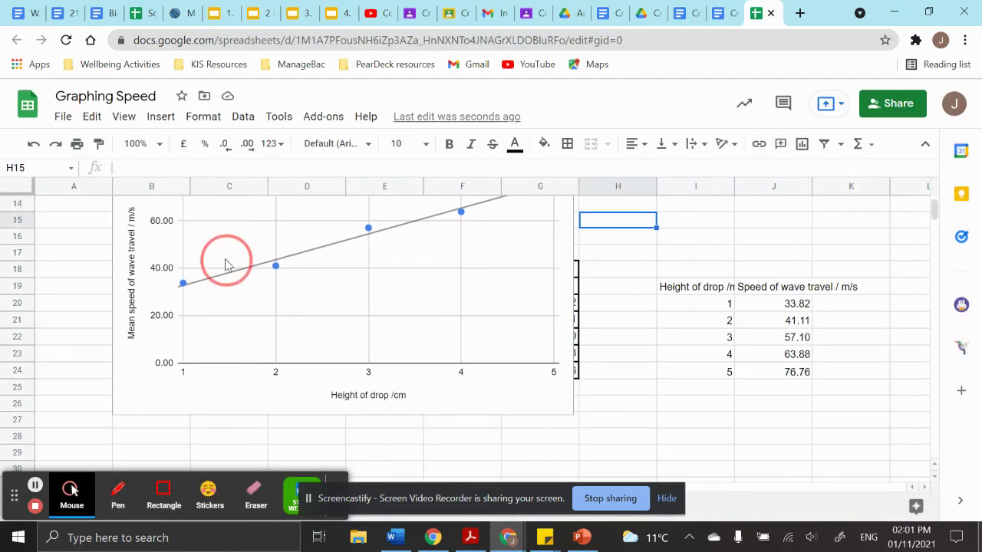
{"action": "left_click_drag", "start_coordinate": [192, 241], "coordinate": [703, 379]}
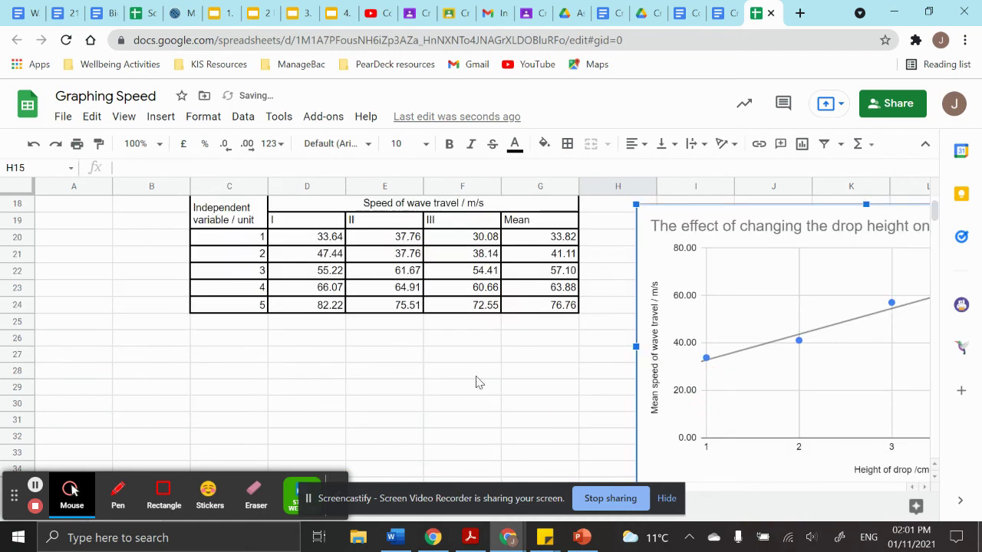
Copy the speed of wave travel table C18:G24.
{"action": "scroll", "coordinate": [260, 323], "scroll_direction": "up", "scroll_amount": 2}
{"action": "left_click", "coordinate": [226, 316]}
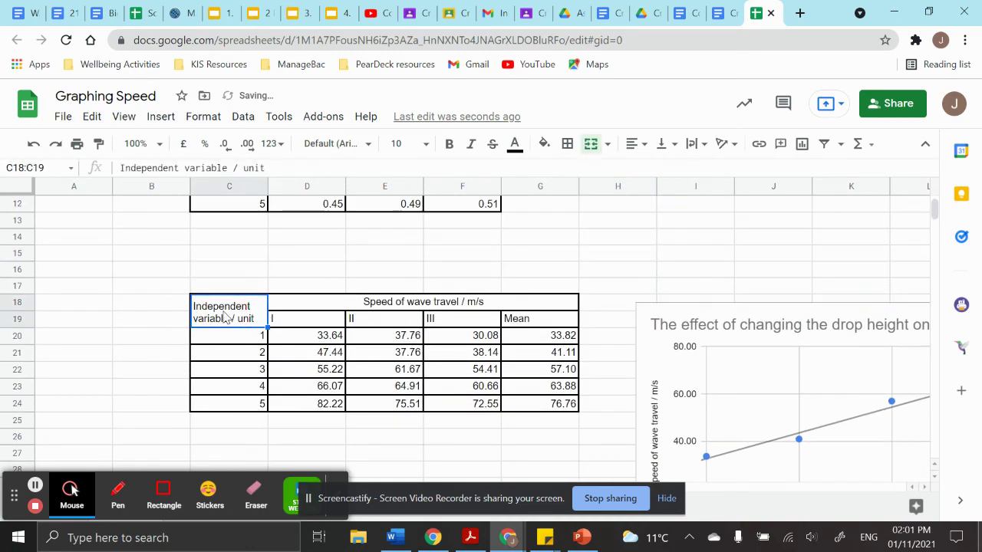
{"action": "left_click", "coordinate": [561, 407], "text": "shift"}
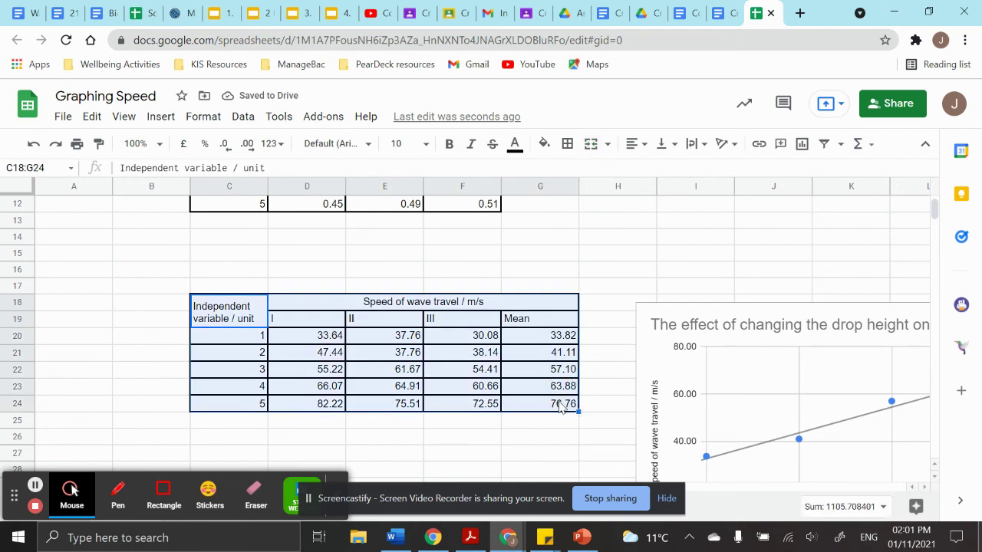
{"action": "key", "text": "ctrl+c"}
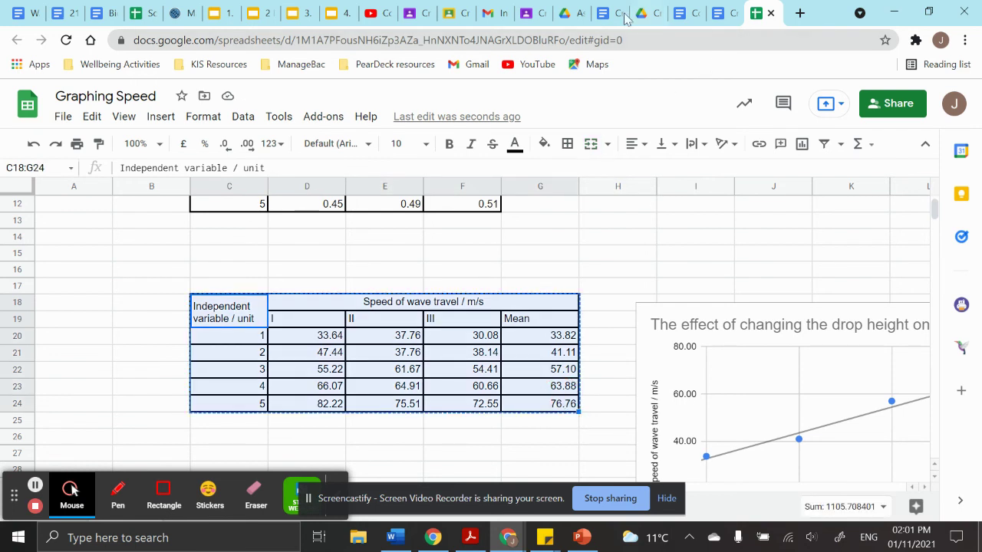
Paste the speed table into the report on the line above Table 2.
{"action": "left_click", "coordinate": [613, 19]}
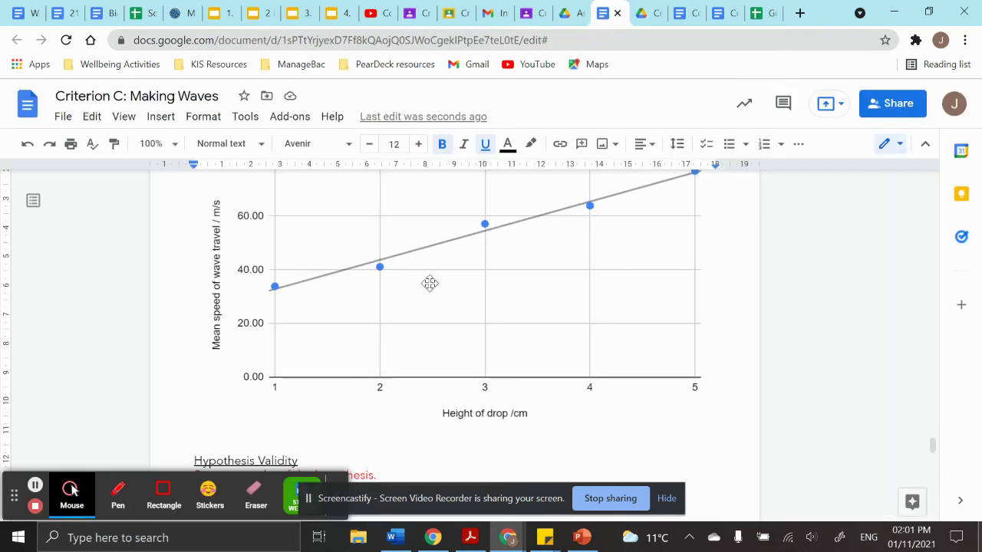
{"action": "scroll", "coordinate": [430, 284], "scroll_direction": "down", "scroll_amount": 10}
{"action": "scroll", "coordinate": [430, 283], "scroll_direction": "up", "scroll_amount": 10}
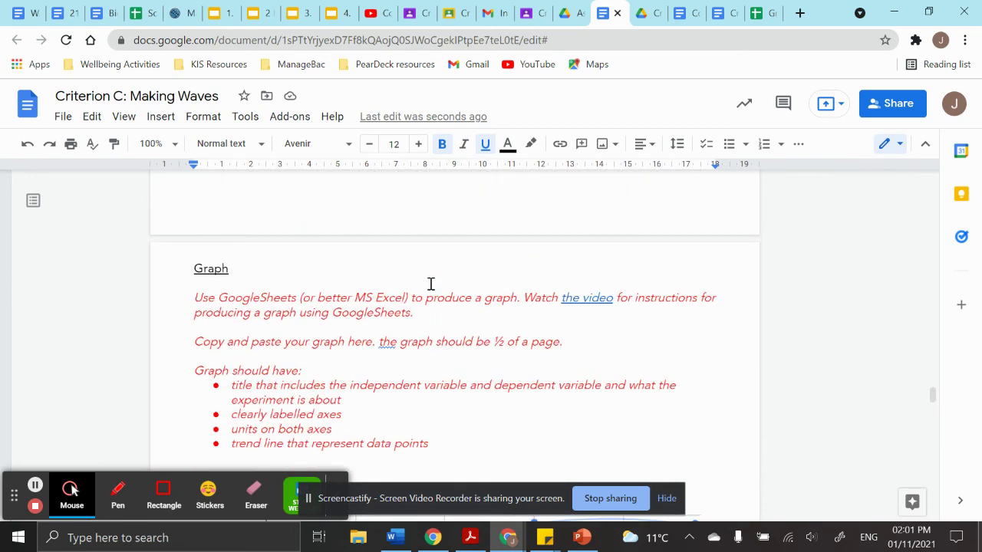
{"action": "scroll", "coordinate": [430, 290], "scroll_direction": "down", "scroll_amount": 5}
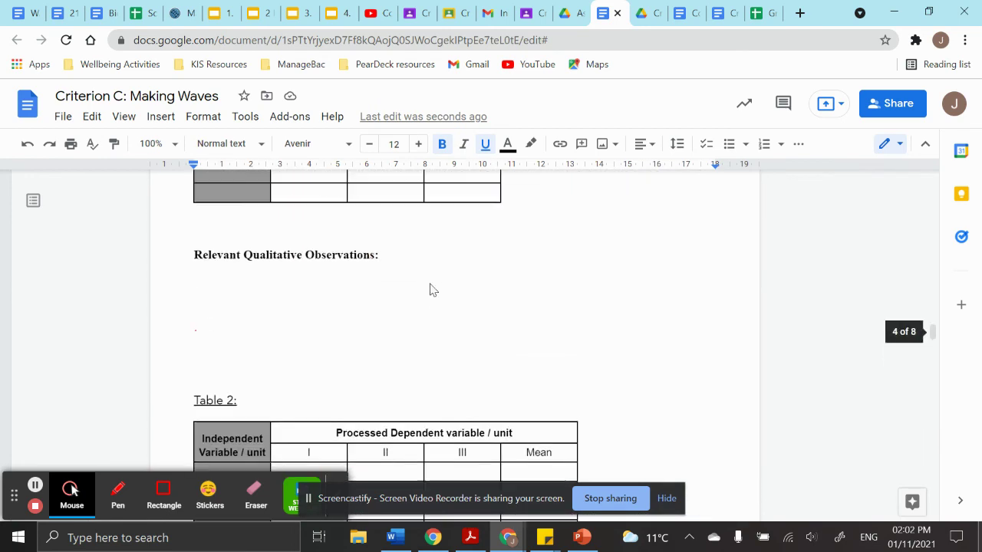
{"action": "scroll", "coordinate": [430, 289], "scroll_direction": "up", "scroll_amount": 2}
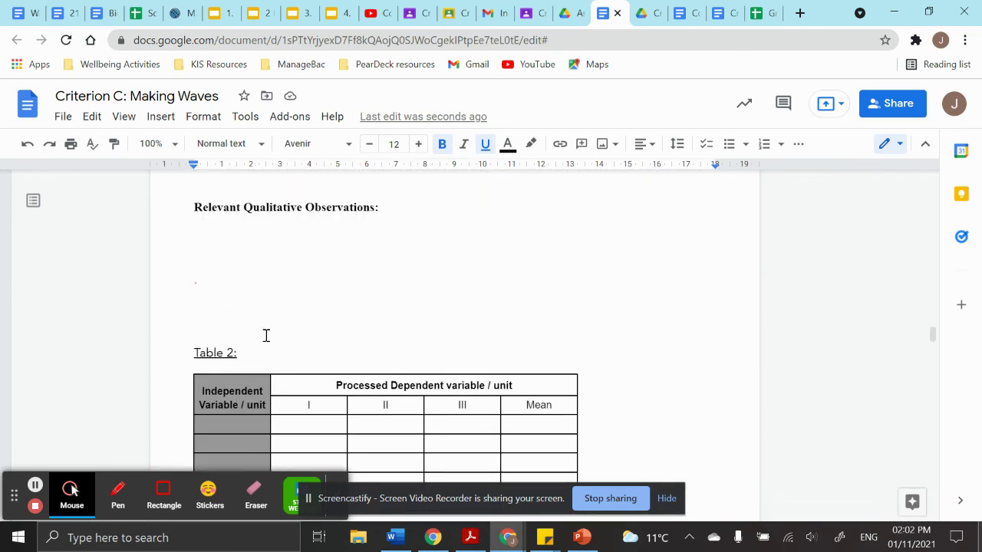
{"action": "left_click", "coordinate": [201, 315]}
{"action": "key", "text": "ctrl+v"}
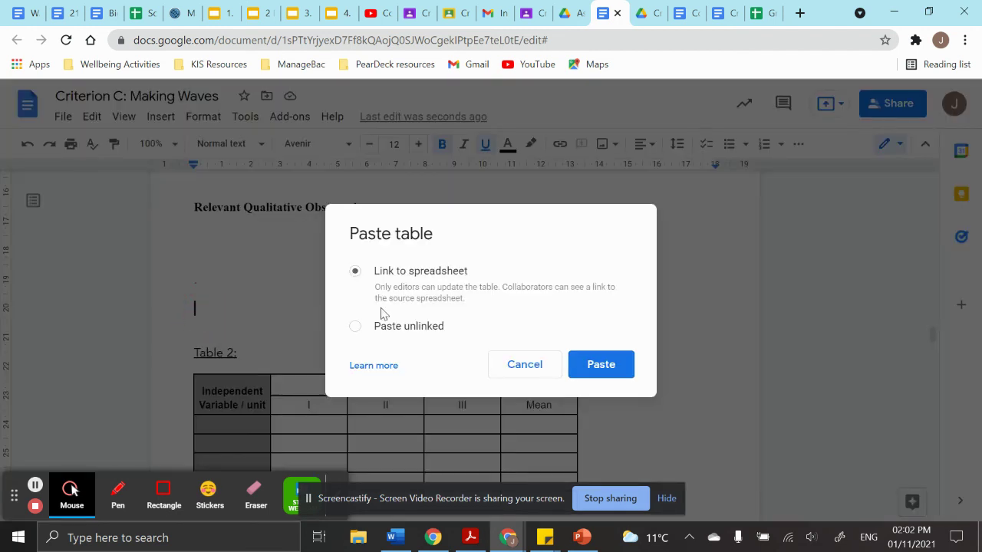
{"action": "left_click", "coordinate": [594, 366]}
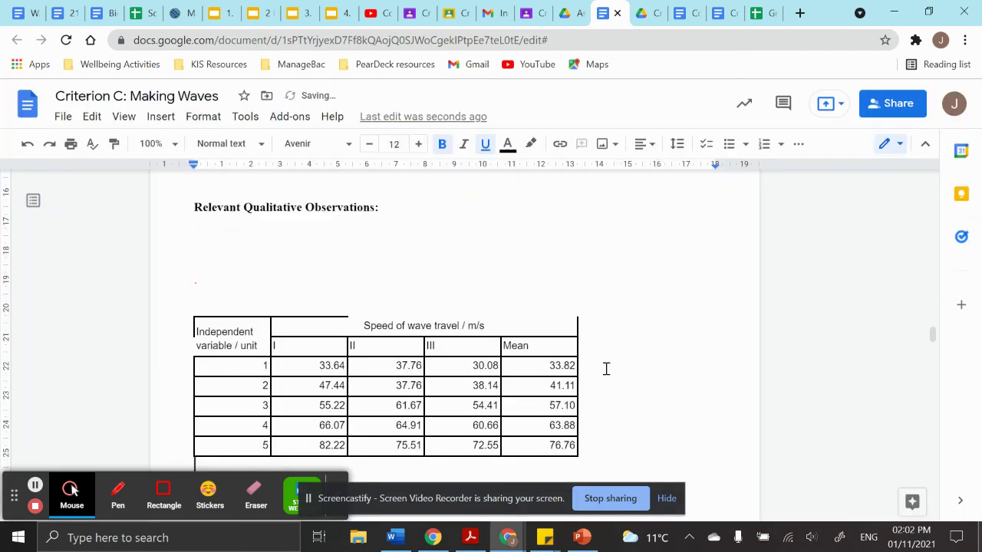
Set all borders of the pasted table to 2.25pt.
{"action": "left_click", "coordinate": [222, 332]}
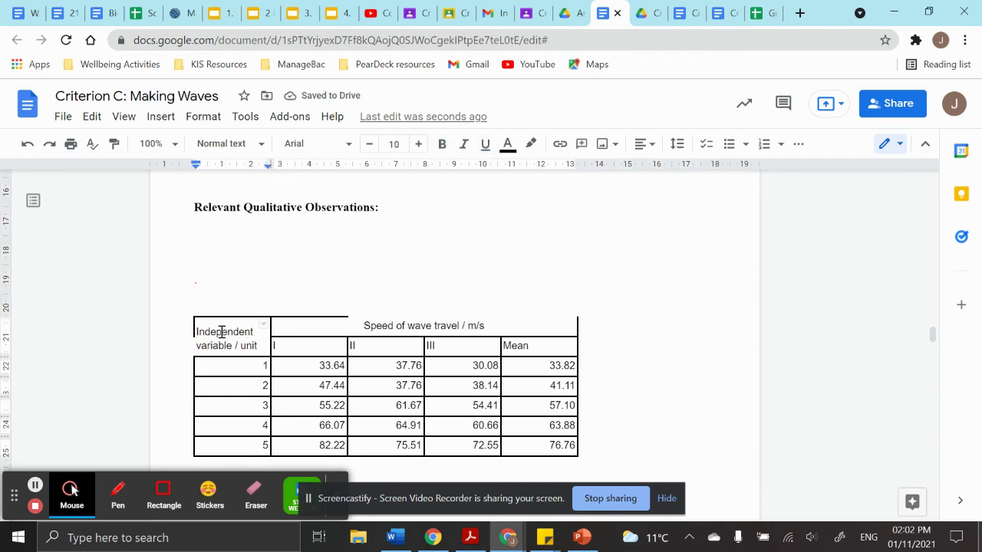
{"action": "left_click", "coordinate": [544, 447], "text": "shift"}
{"action": "left_click", "coordinate": [777, 144]}
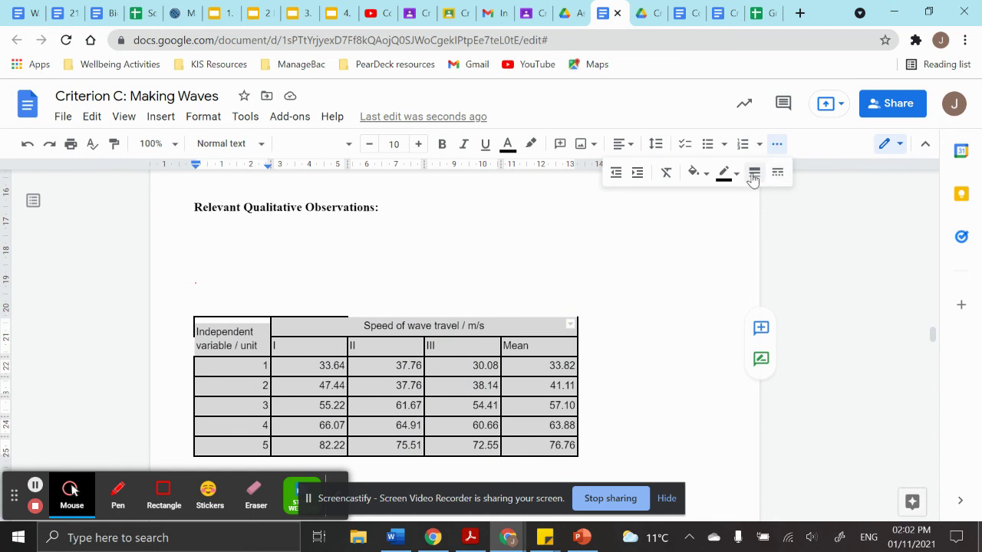
{"action": "left_click", "coordinate": [757, 174]}
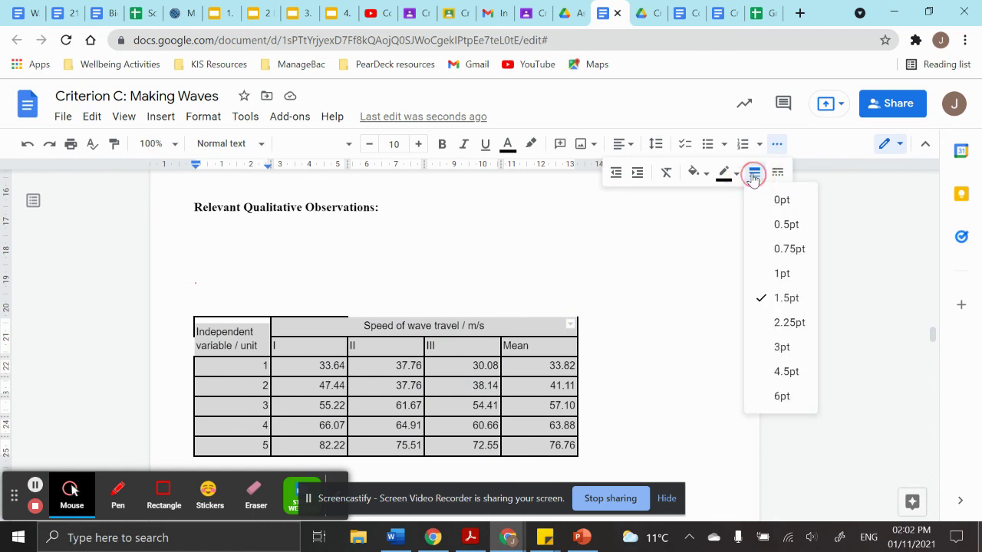
{"action": "left_click", "coordinate": [786, 323]}
{"action": "left_click", "coordinate": [612, 244]}
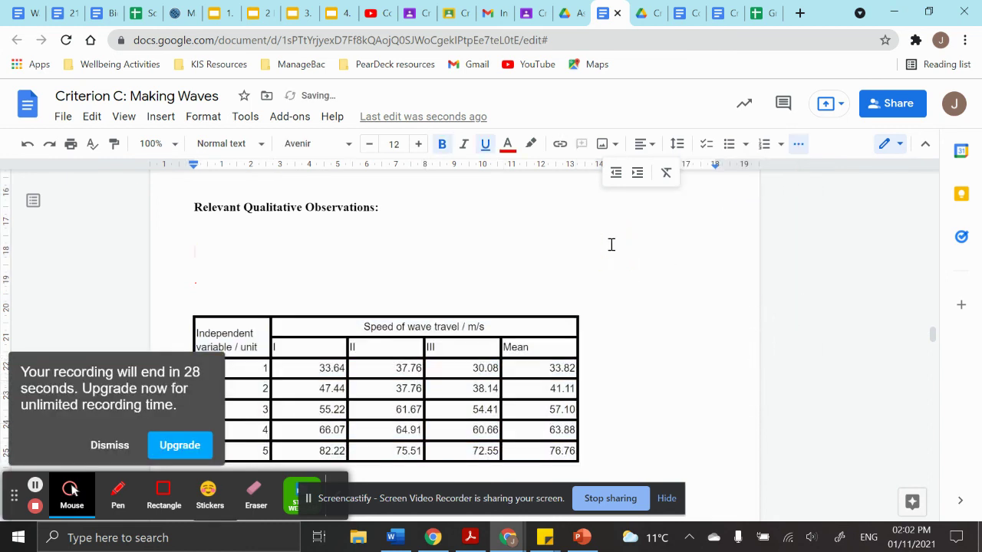